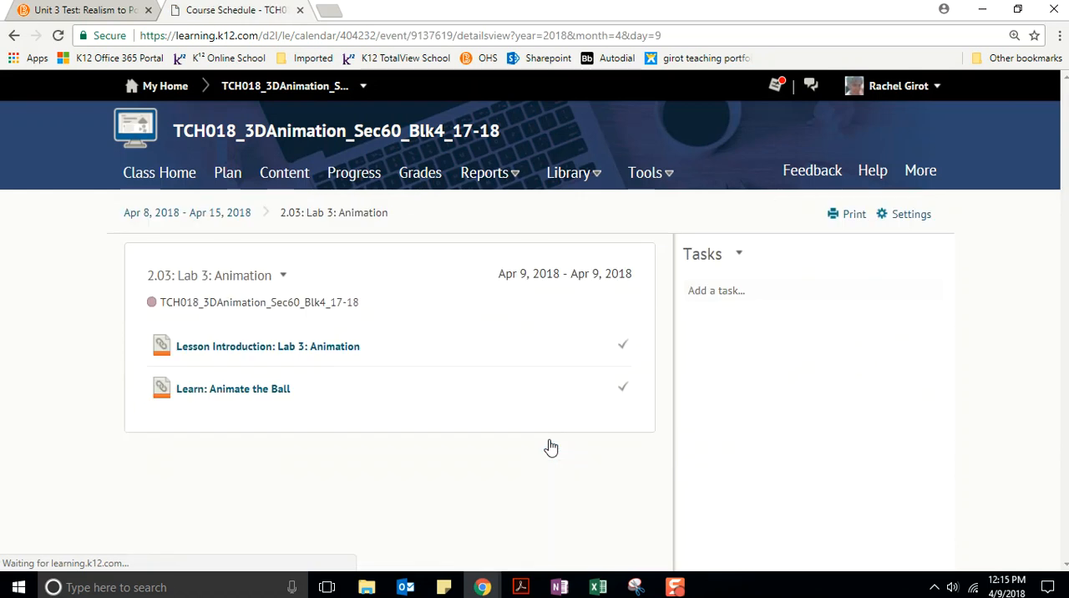
Read both pages of the Lab 3: Animation lesson introduction, including its goals, and advance to the Animate the Ball lesson.
left_click(219, 347)
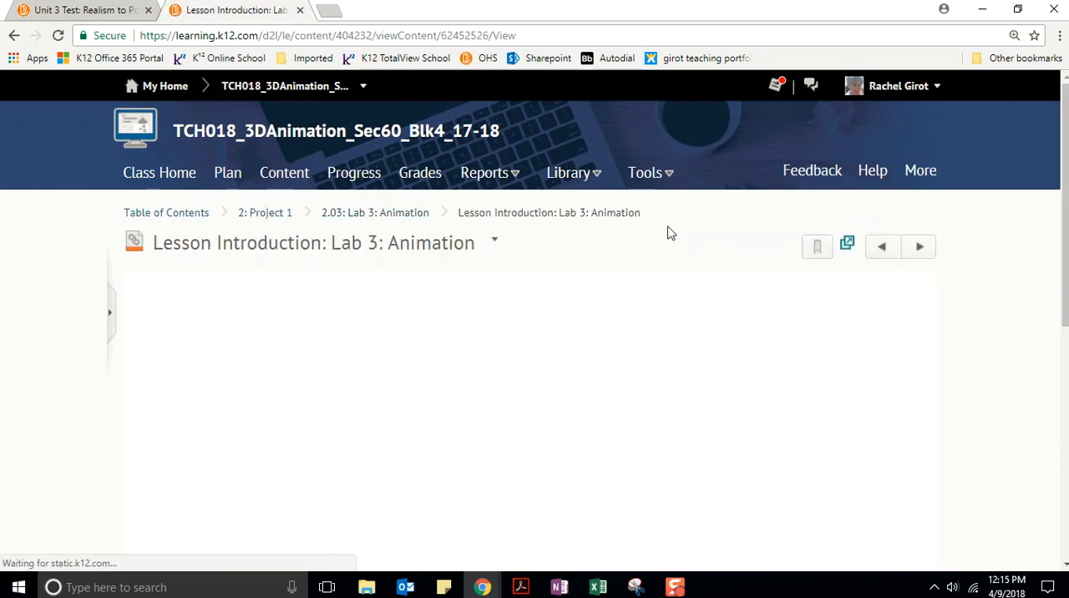
scroll(700, 209, "down", 1)
scroll(700, 209, "down", 1)
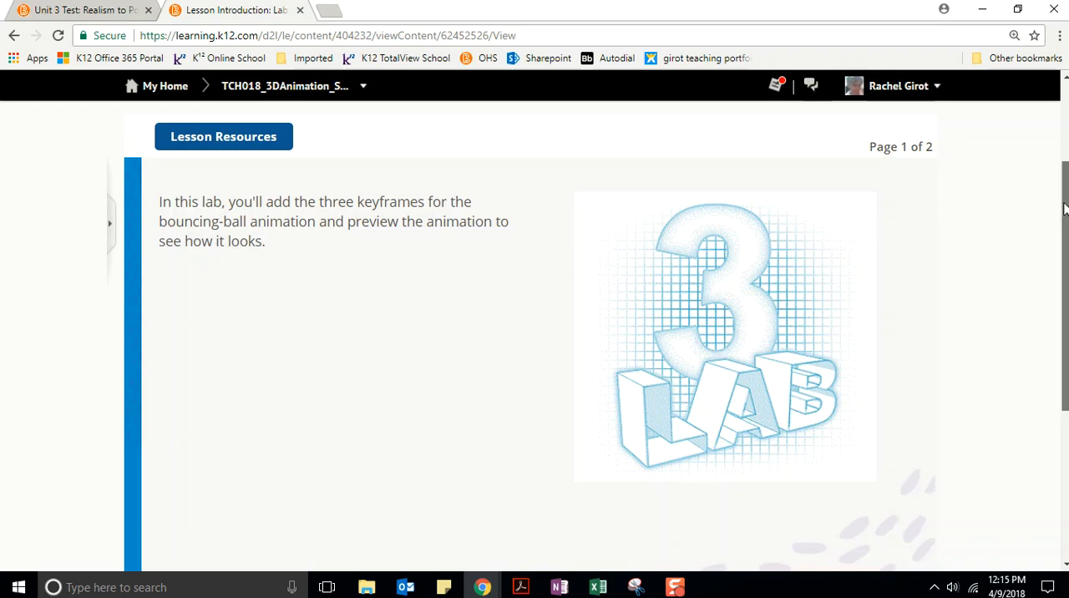
left_click_drag(1064, 209, 1064, 181)
left_click(920, 136)
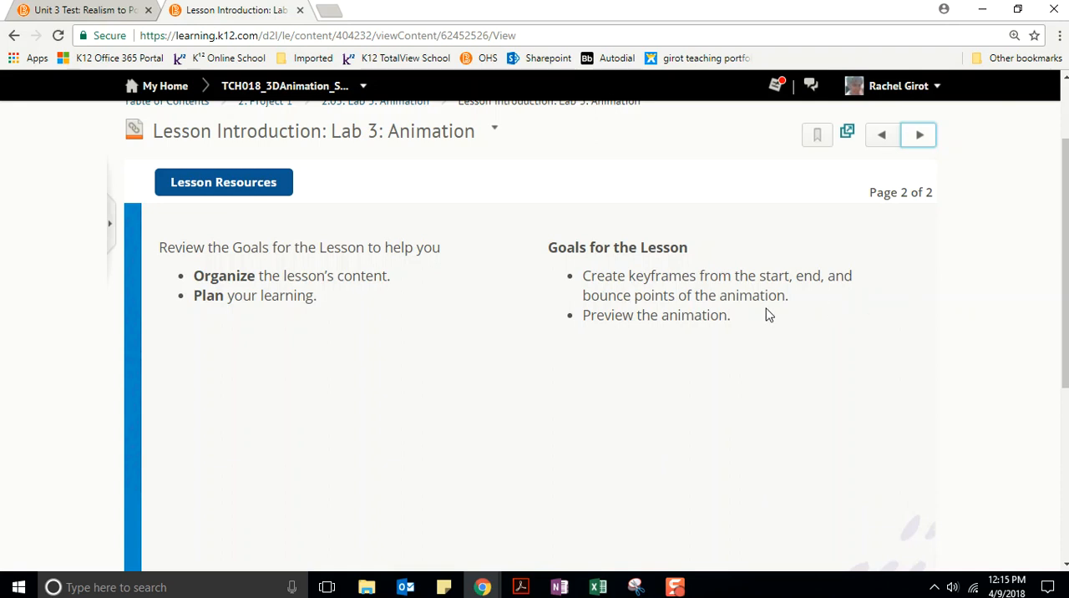
left_click(922, 136)
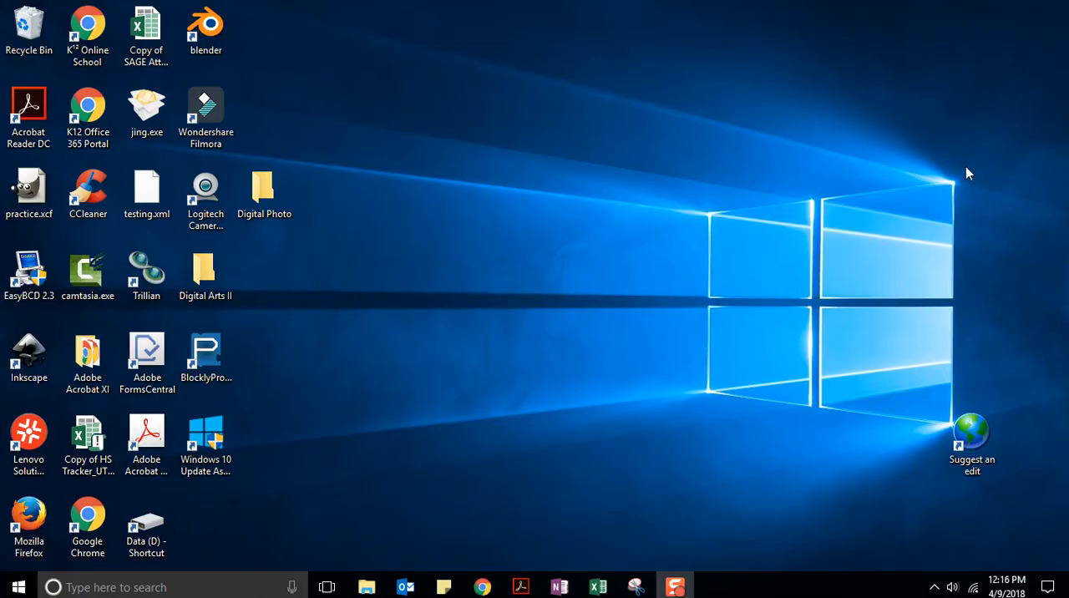
Start Blender from the desktop and delete the default cube from the scene.
double_click(211, 27)
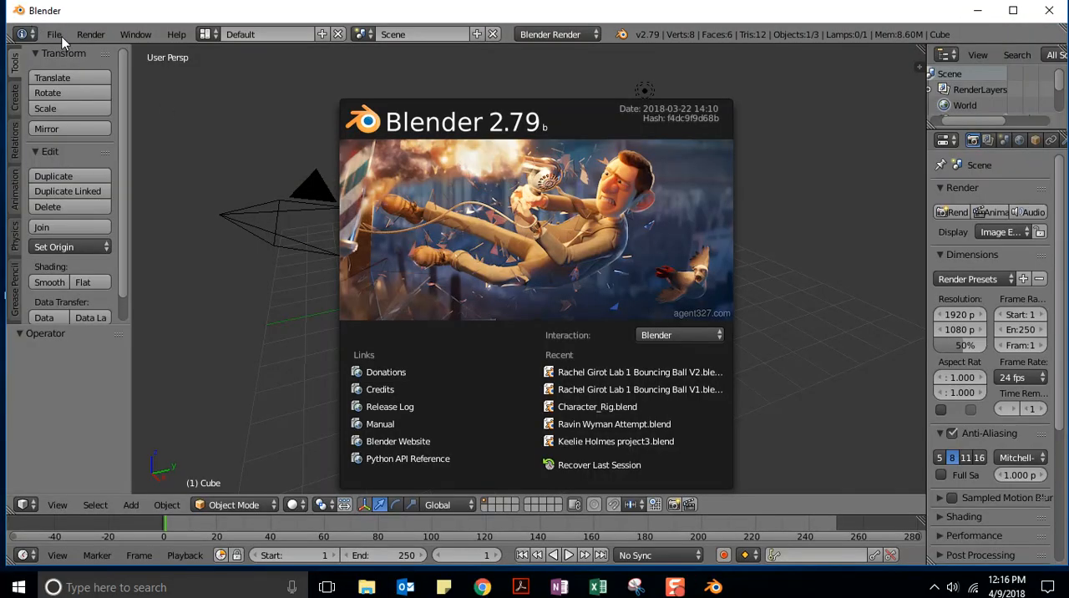
left_click(212, 124)
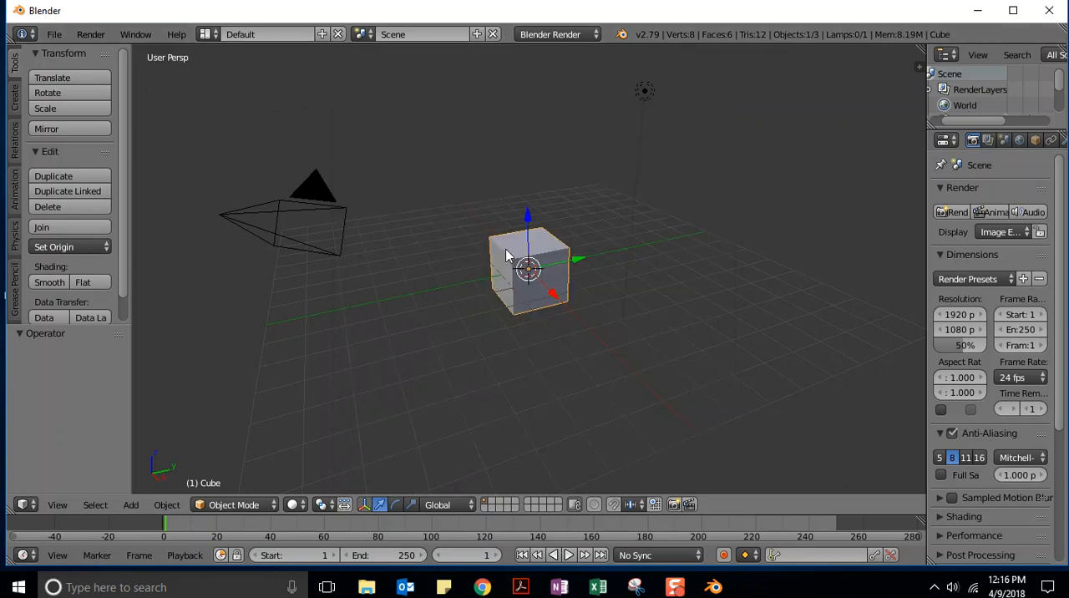
key("x")
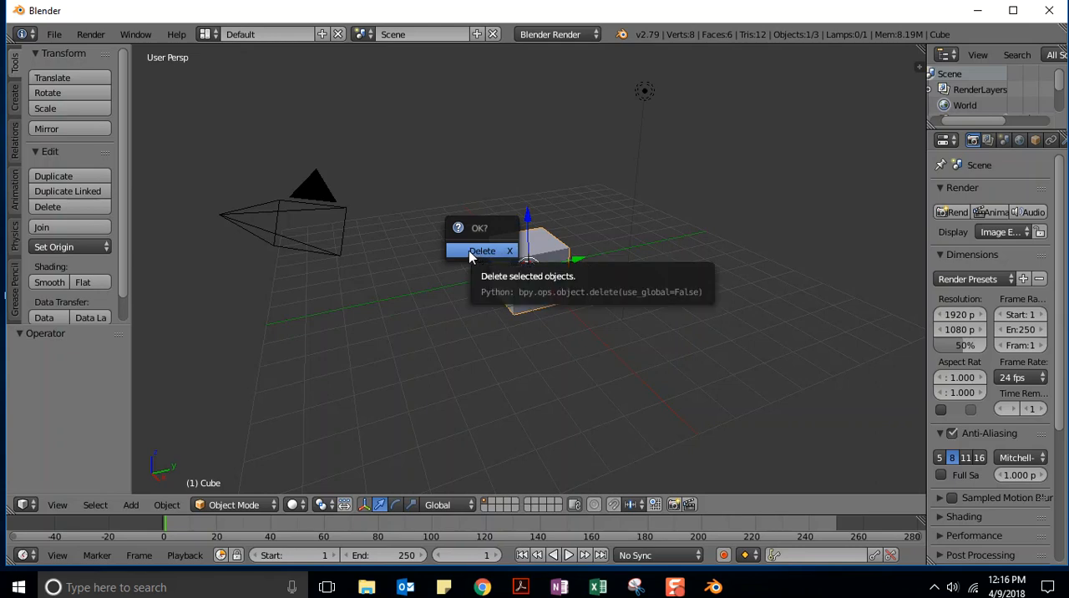
left_click(471, 255)
Open the recently used Lab 1 Bouncing Ball V2 file.
left_click(54, 34)
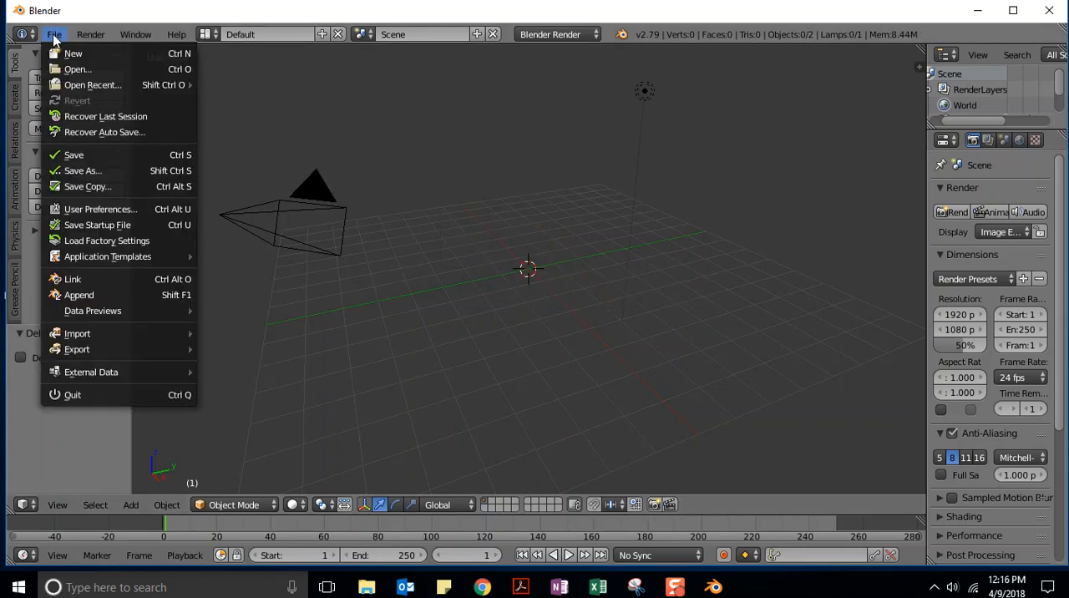
mouse_move(72, 87)
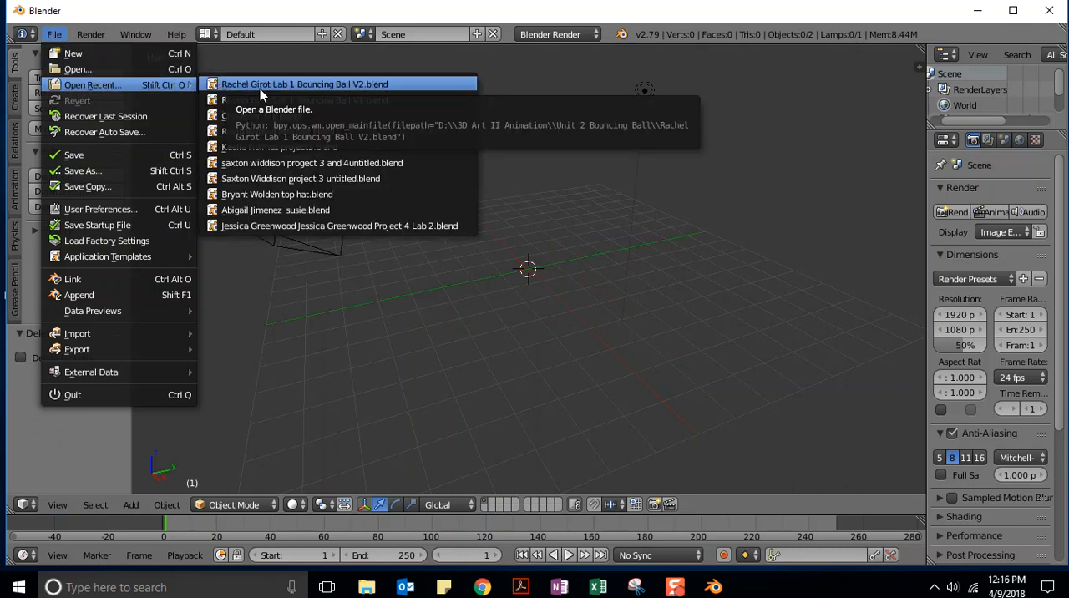
left_click(348, 85)
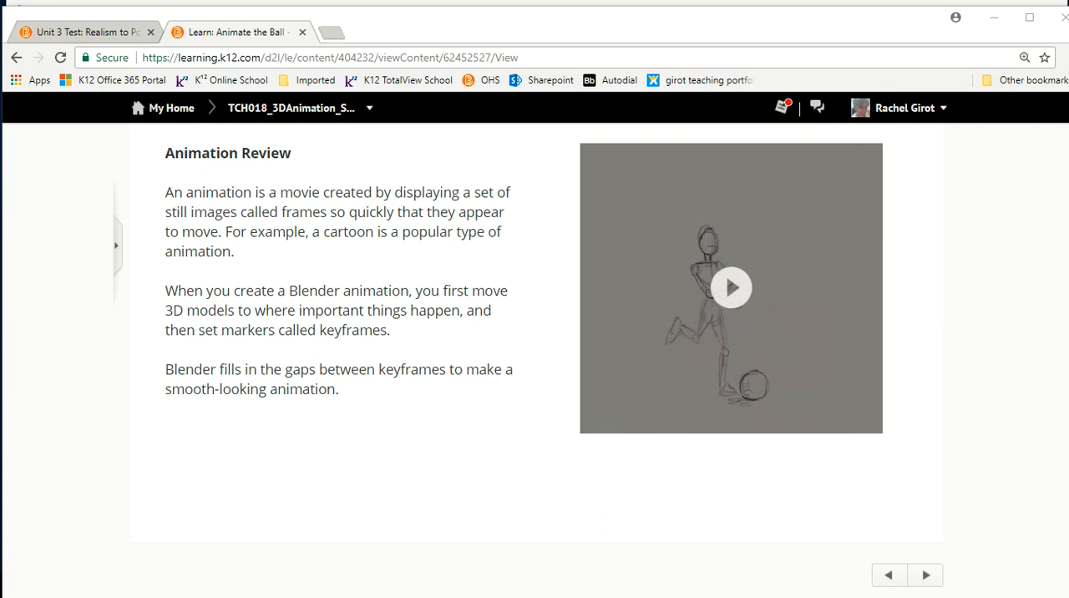
In the browser lesson, play the Animation Review clip and examine Animation Screen parts 2 to 5, including the Timeline, 3D View and Buttons Window.
left_click(728, 286)
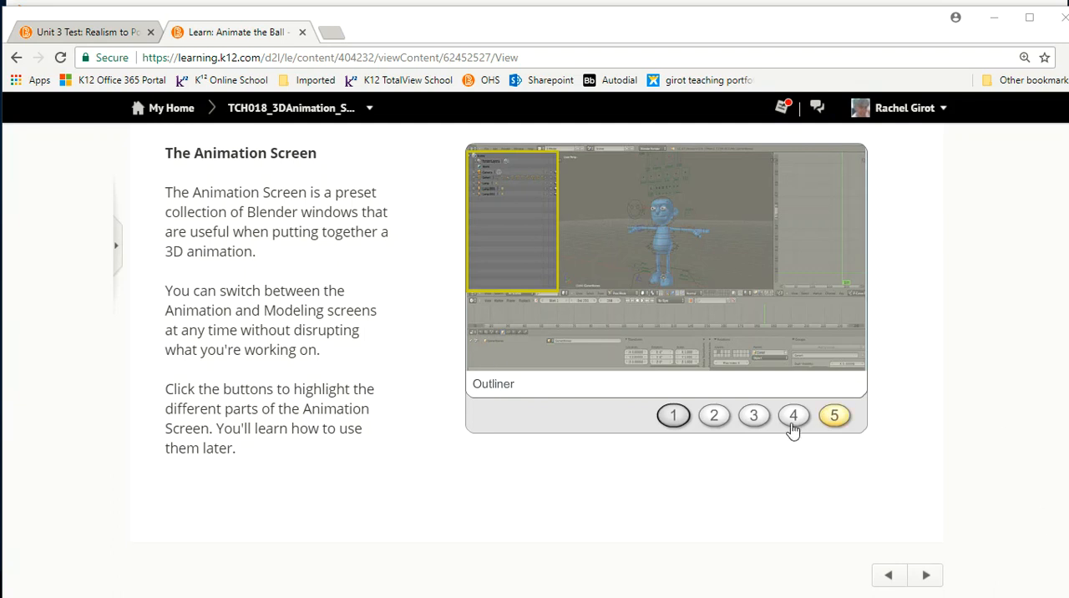
left_click(714, 417)
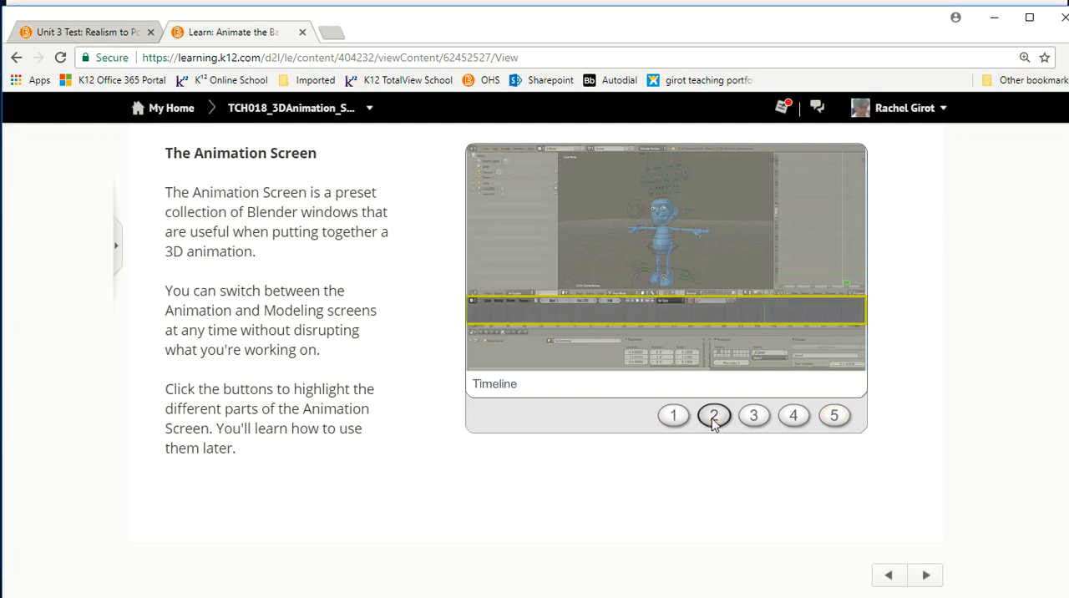
left_click(755, 417)
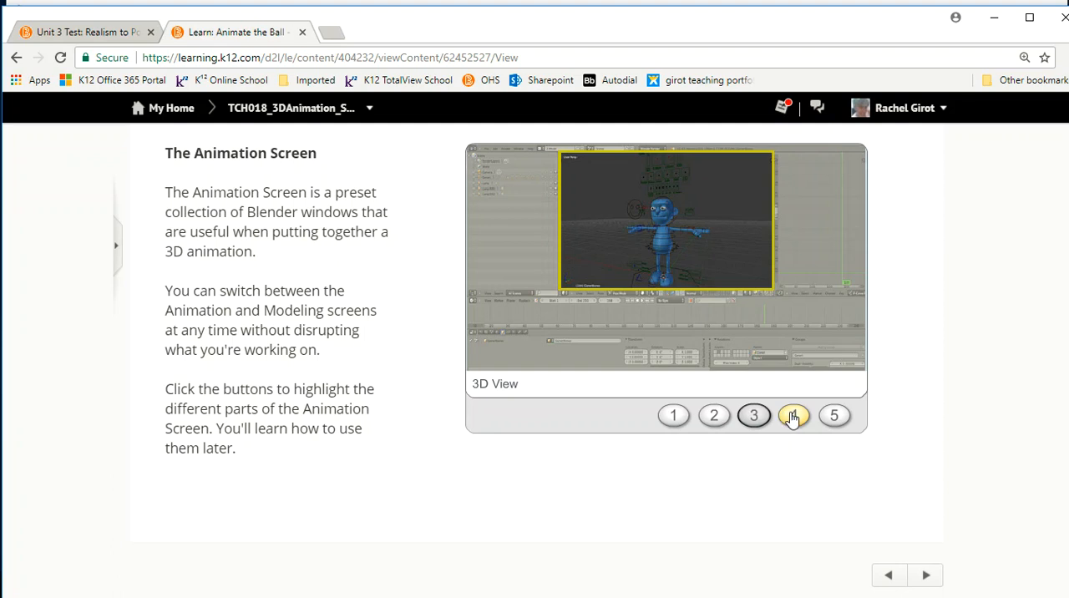
left_click(793, 417)
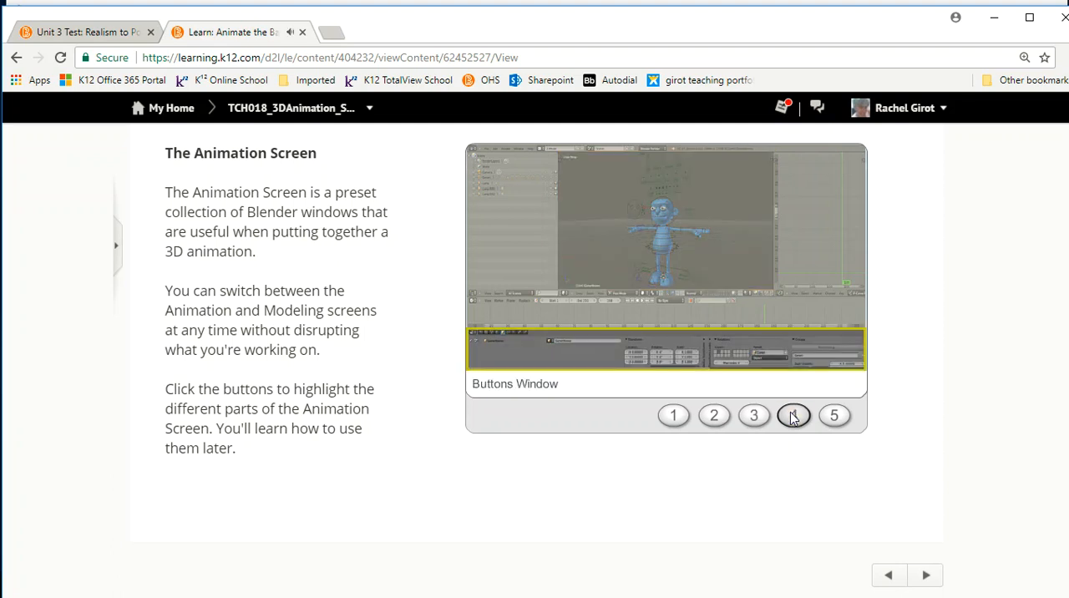
left_click(836, 418)
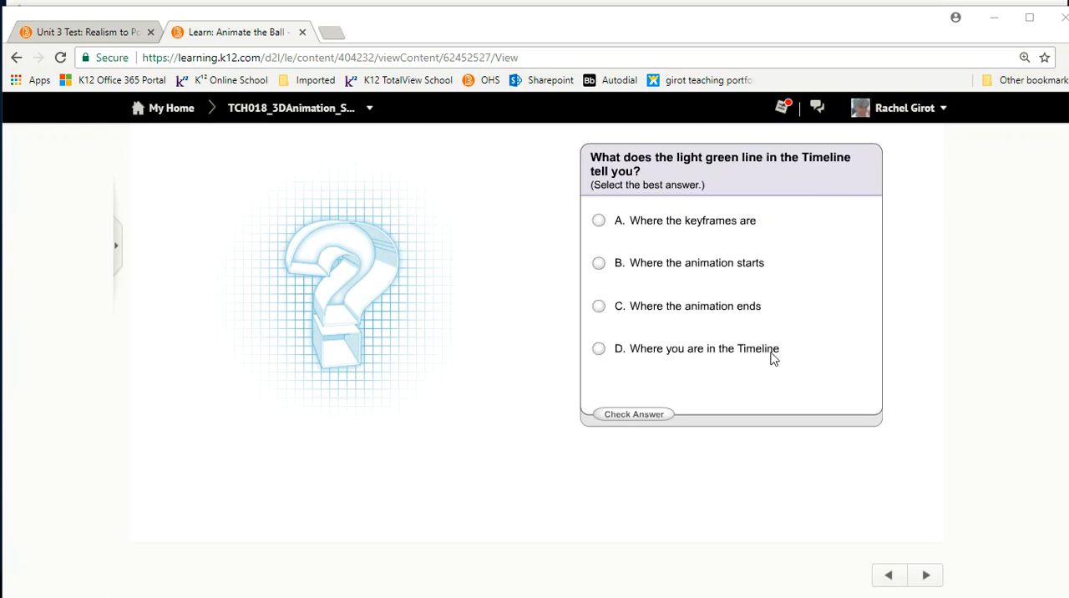
Answer the light green line question with "Where you are in the Timeline" and check the answer.
left_click(598, 349)
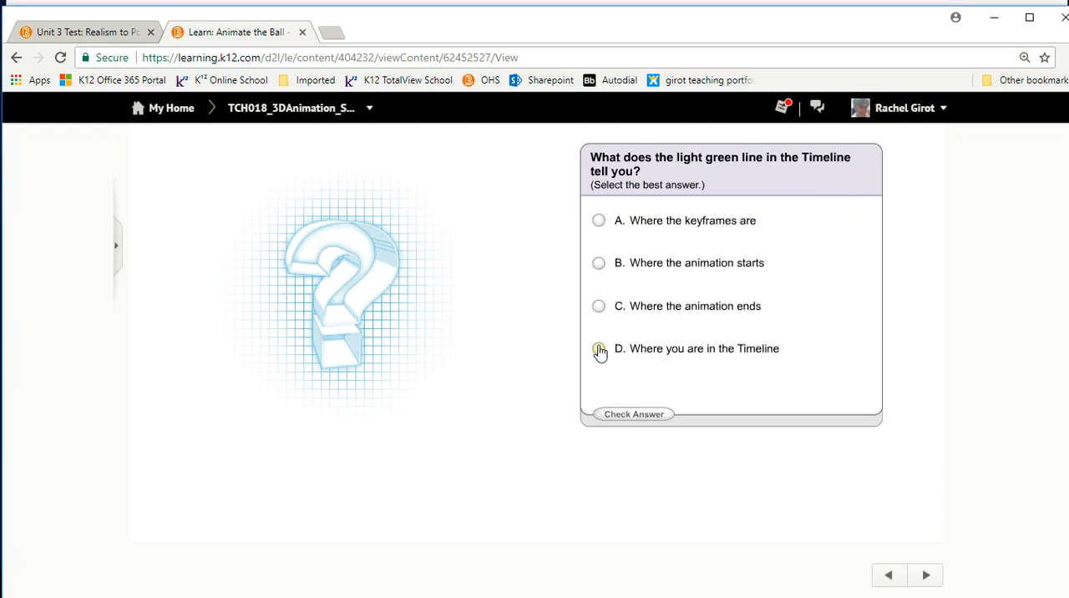
left_click(634, 417)
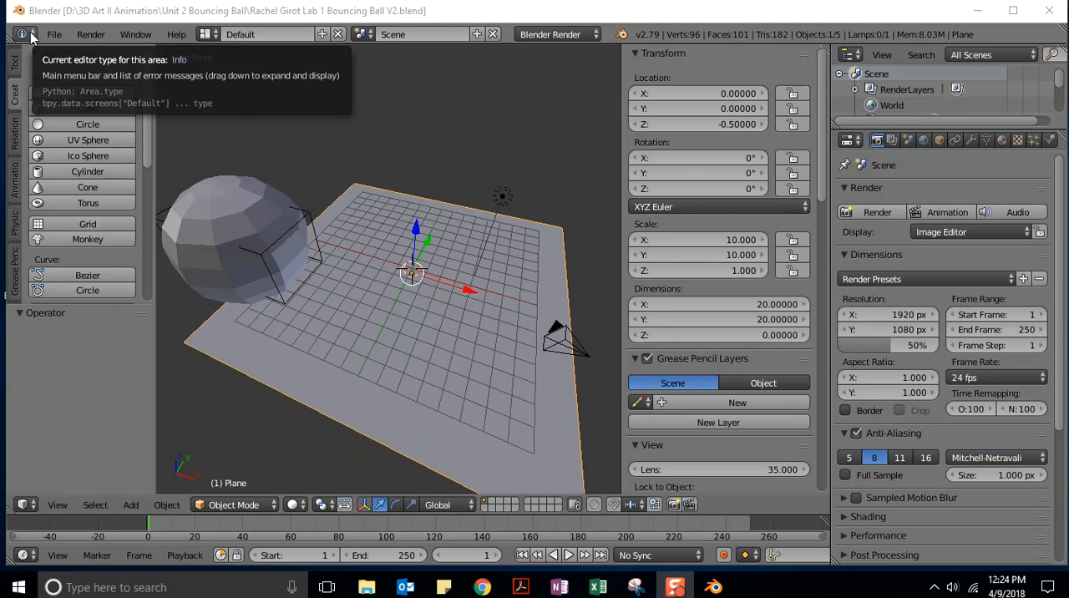
In Blender, switch to the Animation screen layout and set the frame range to start at 1 and end at 30.
left_click(212, 35)
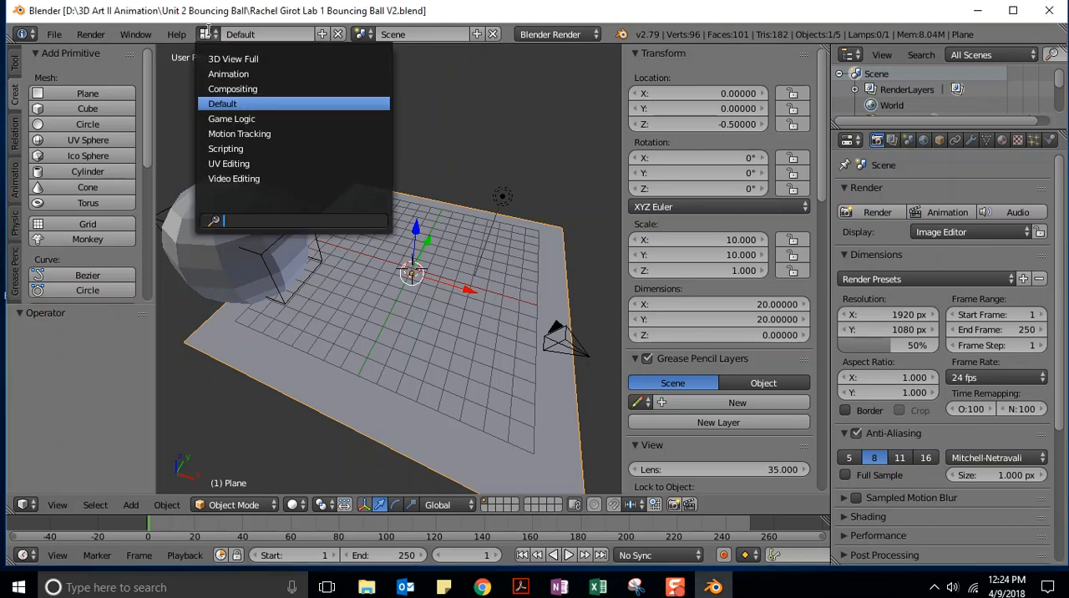
left_click(220, 75)
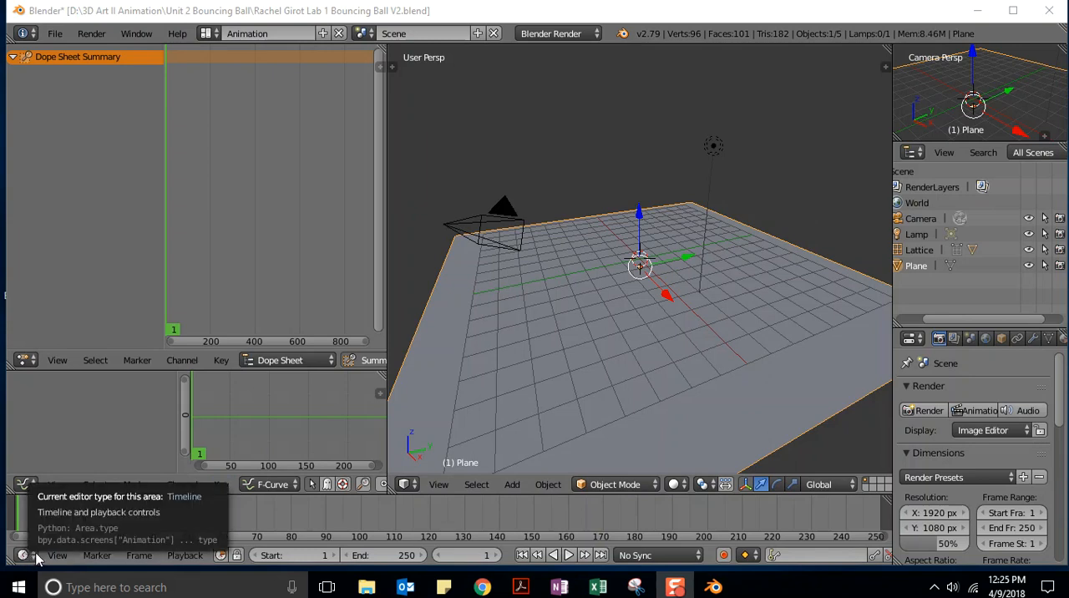
left_click(323, 556)
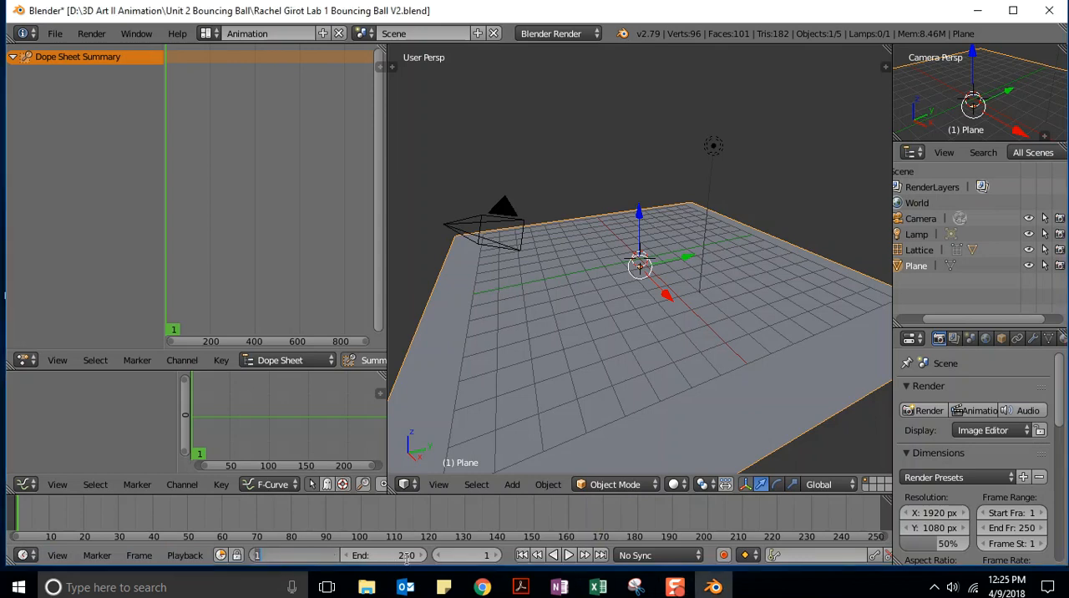
key("Return")
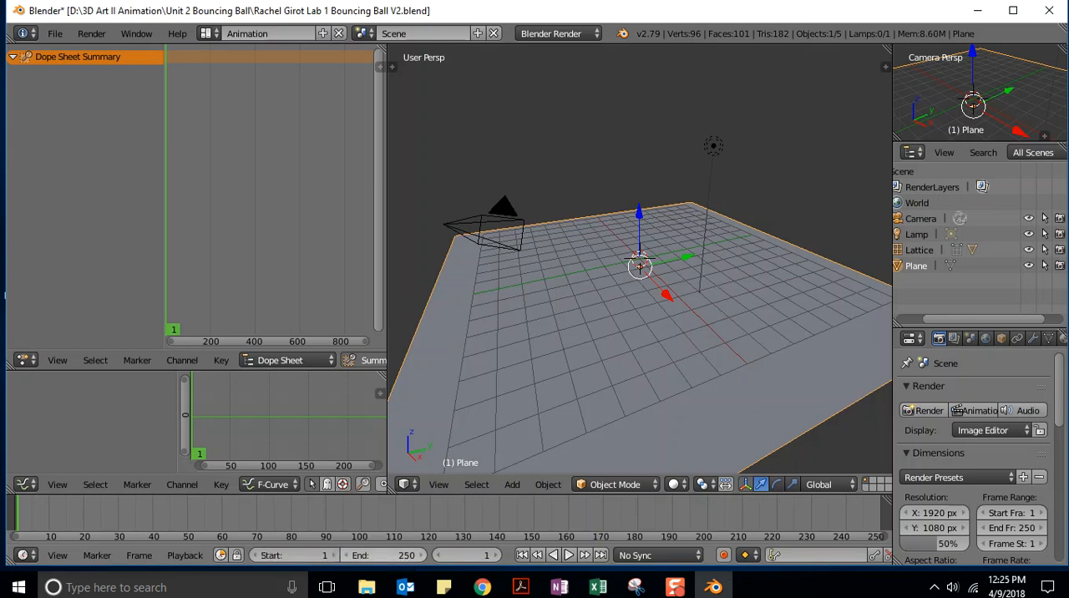
left_click(404, 557)
type("30")
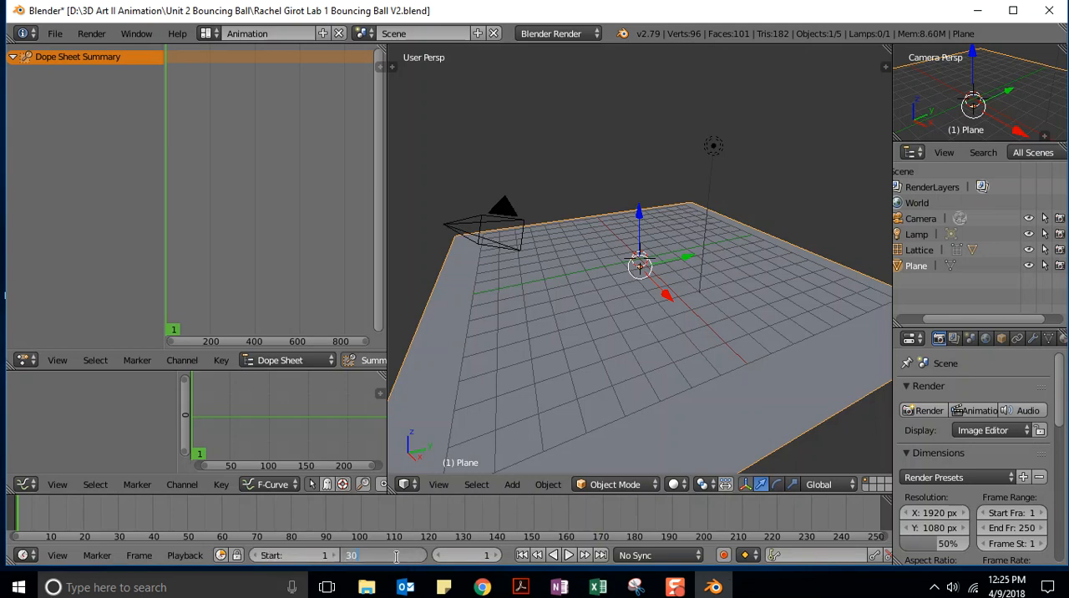
key("Return")
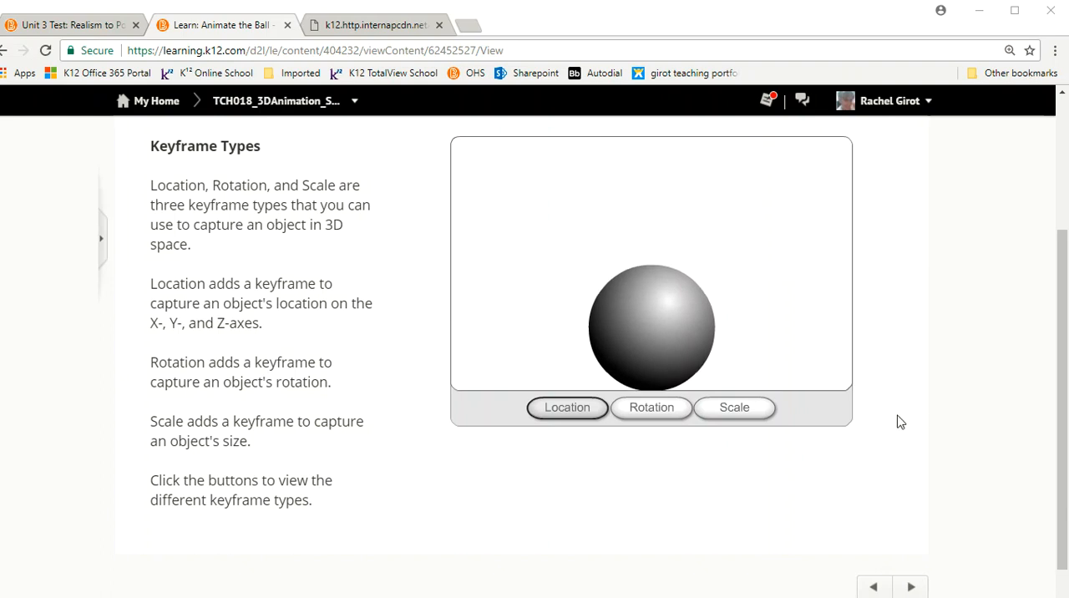
Return to the browser lesson on keyframe types and view the Rotation and Scale demonstrations.
left_click(653, 409)
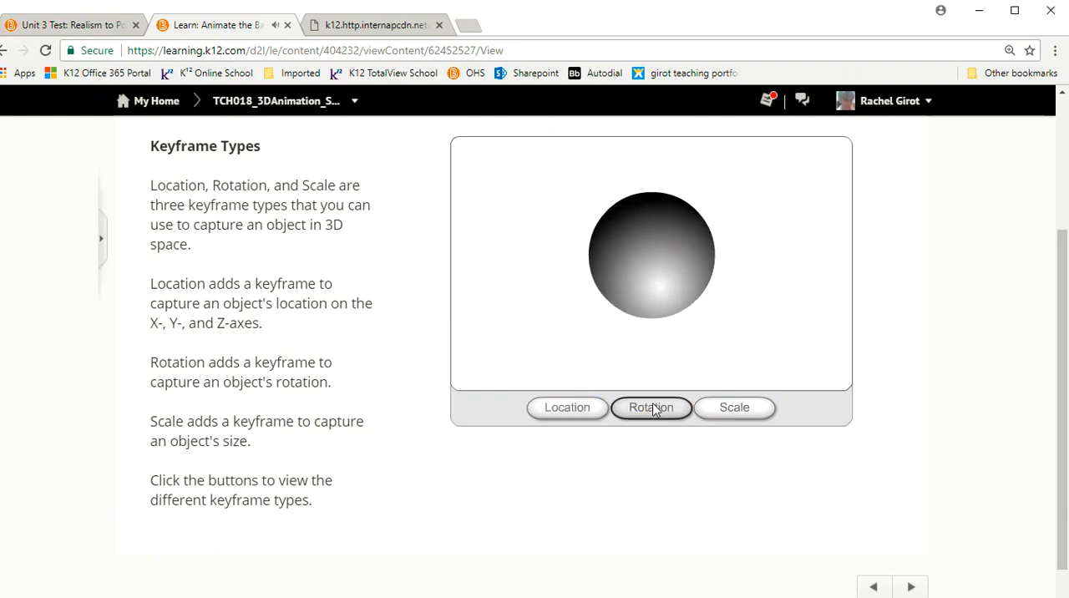
left_click(735, 413)
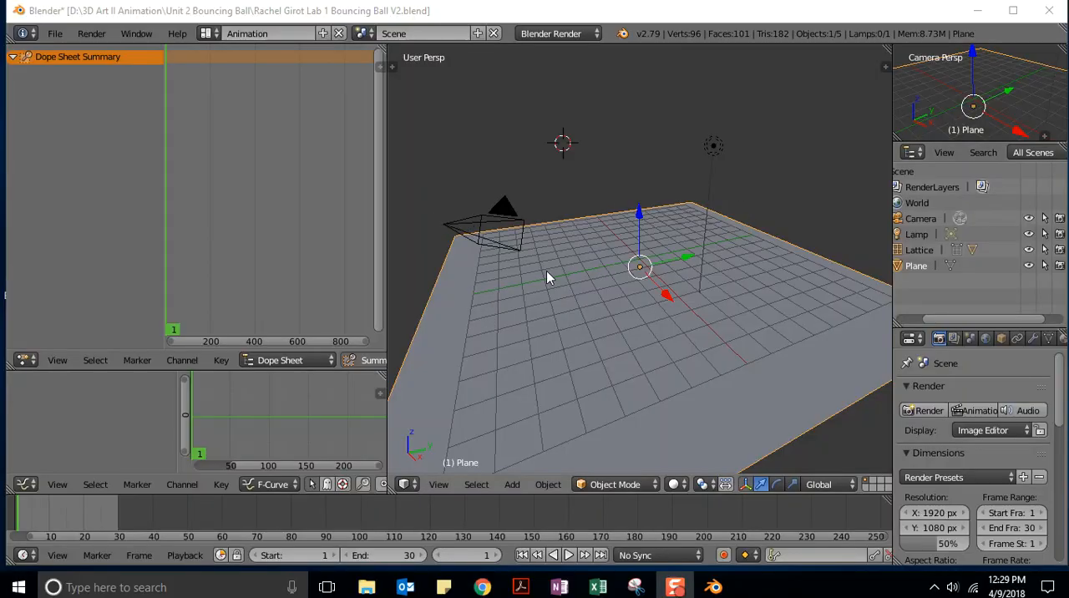
Back in Blender, select the lattice around the ball and switch the 3D view to the right side.
scroll(547, 271, "up", 1)
scroll(547, 271, "down", 2)
scroll(545, 278, "down", 1)
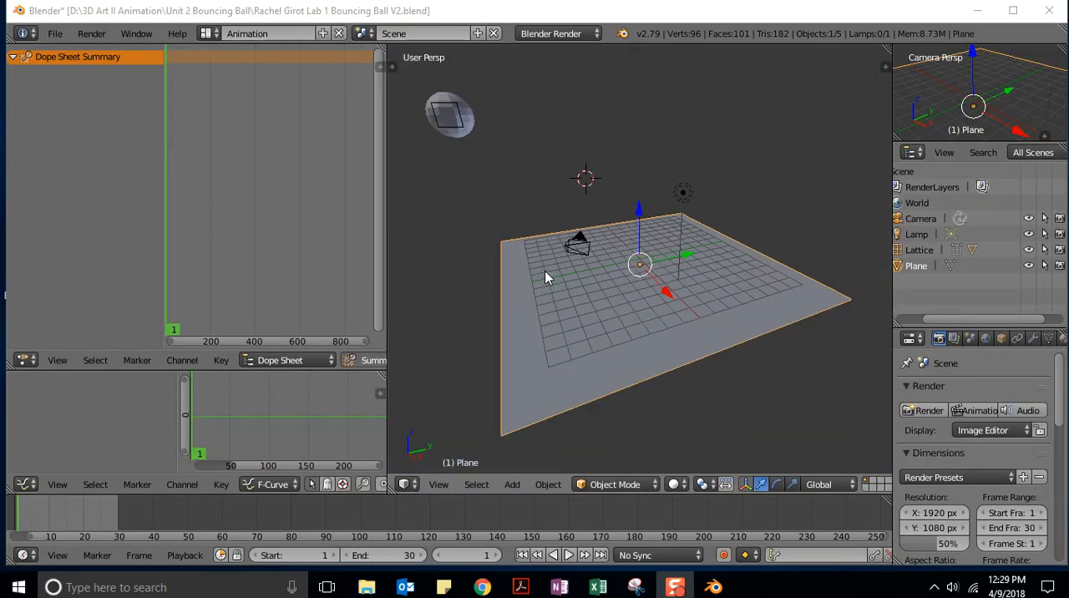
middle_click_drag(417, 176, 501, 209)
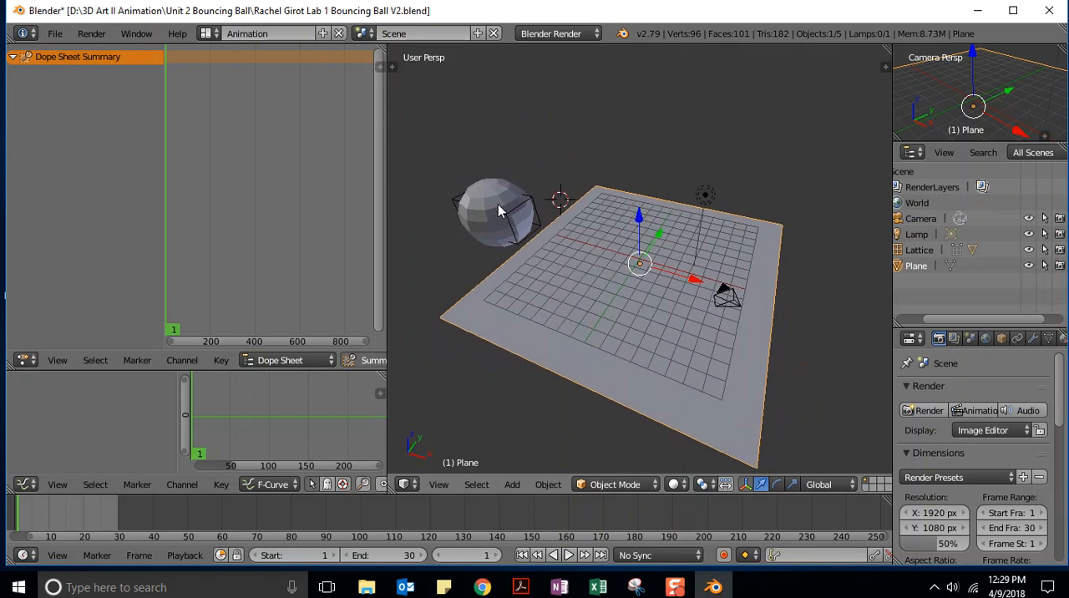
right_click(540, 225)
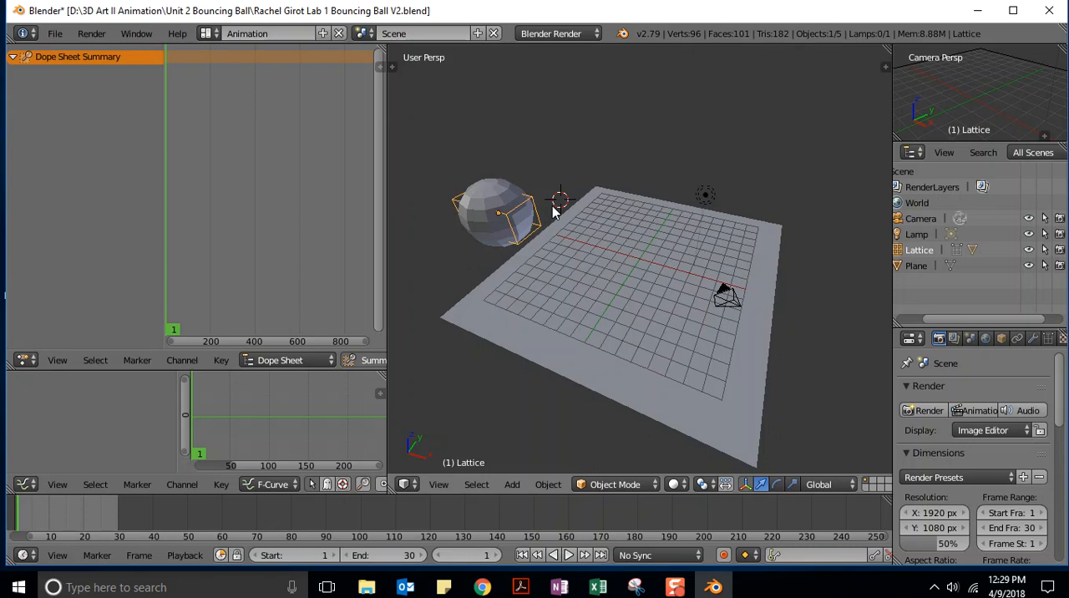
key("KP_3")
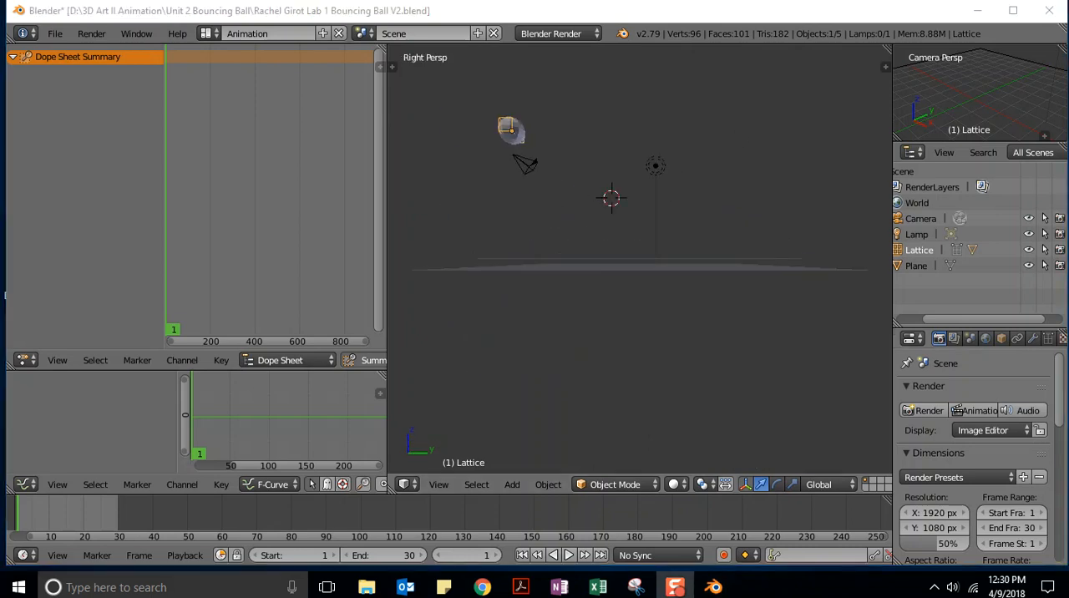
Set the current frame to 1, show the lattice's transform properties and insert a Location keyframe for it.
left_click(479, 554)
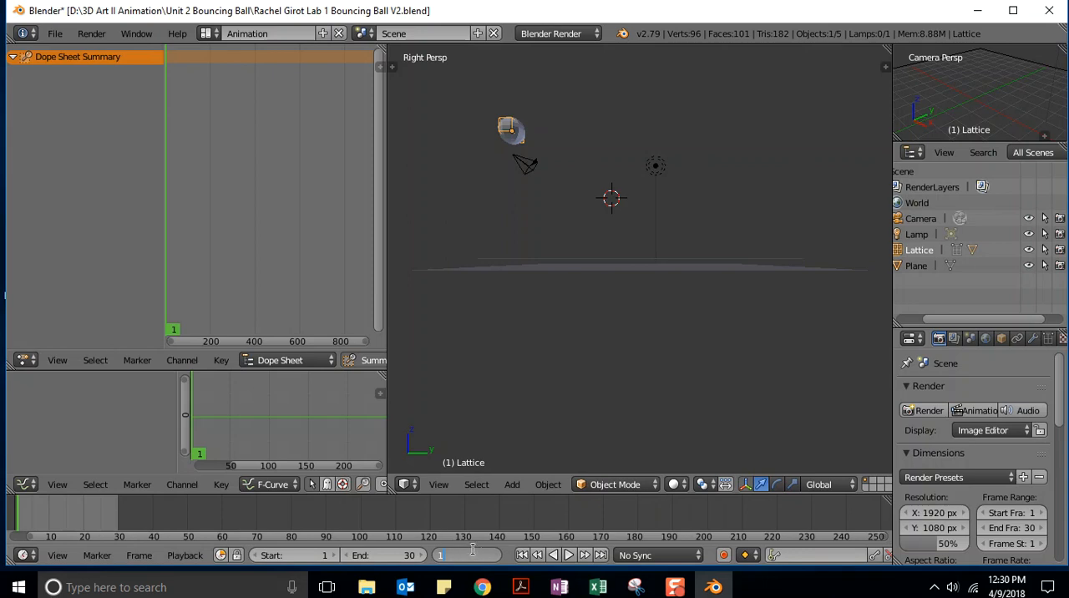
key("Return")
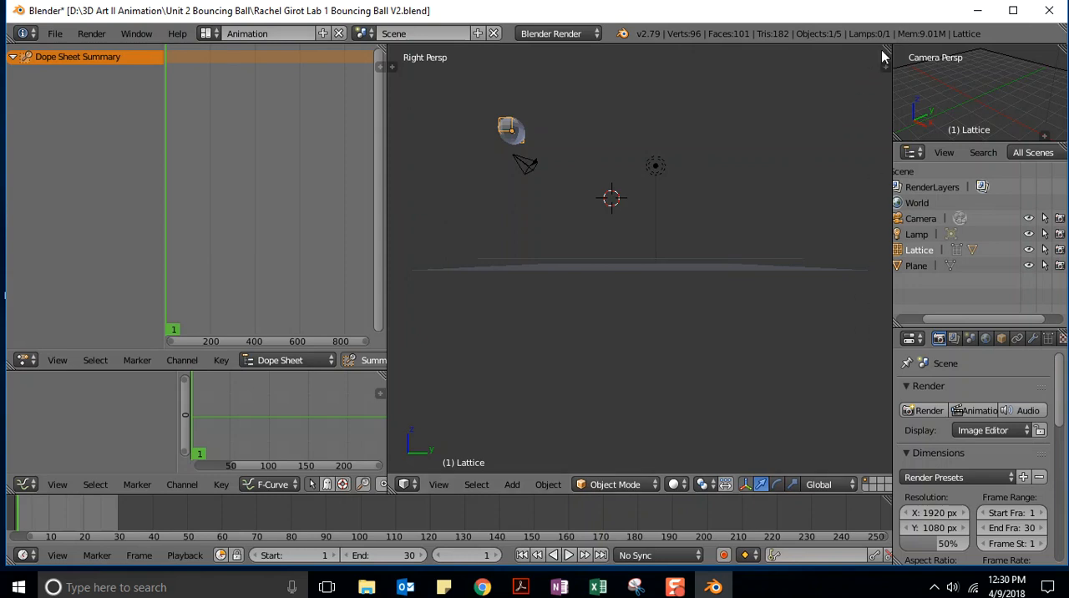
key("n")
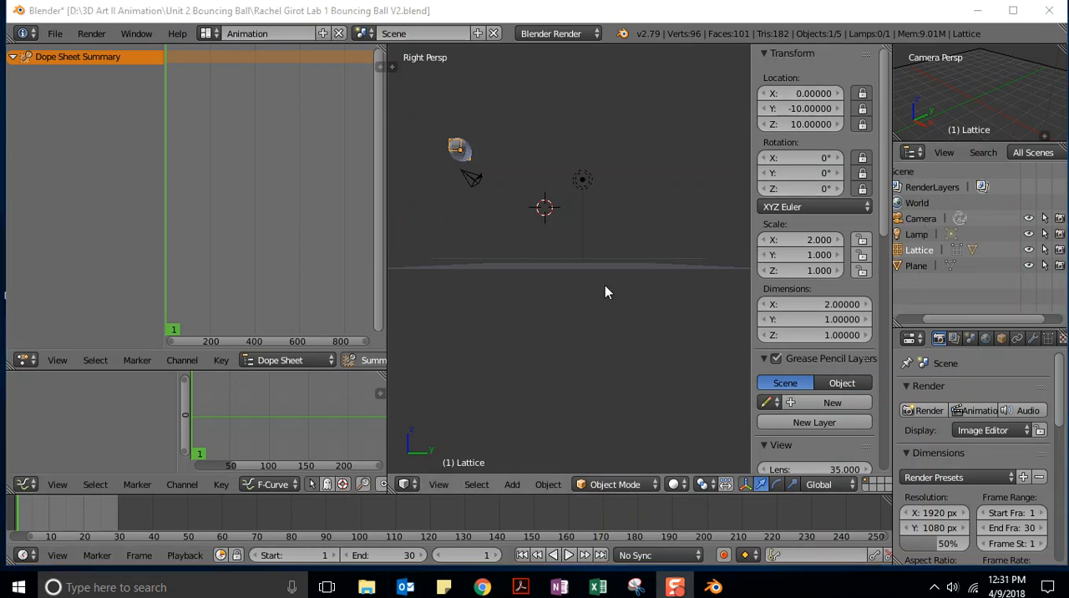
left_click(534, 303)
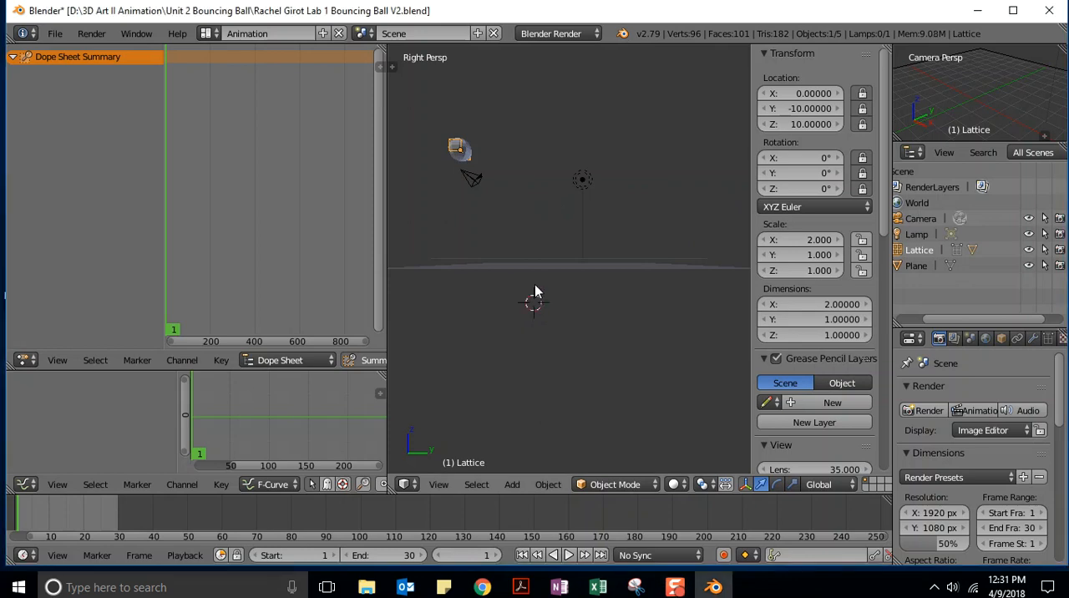
key("i")
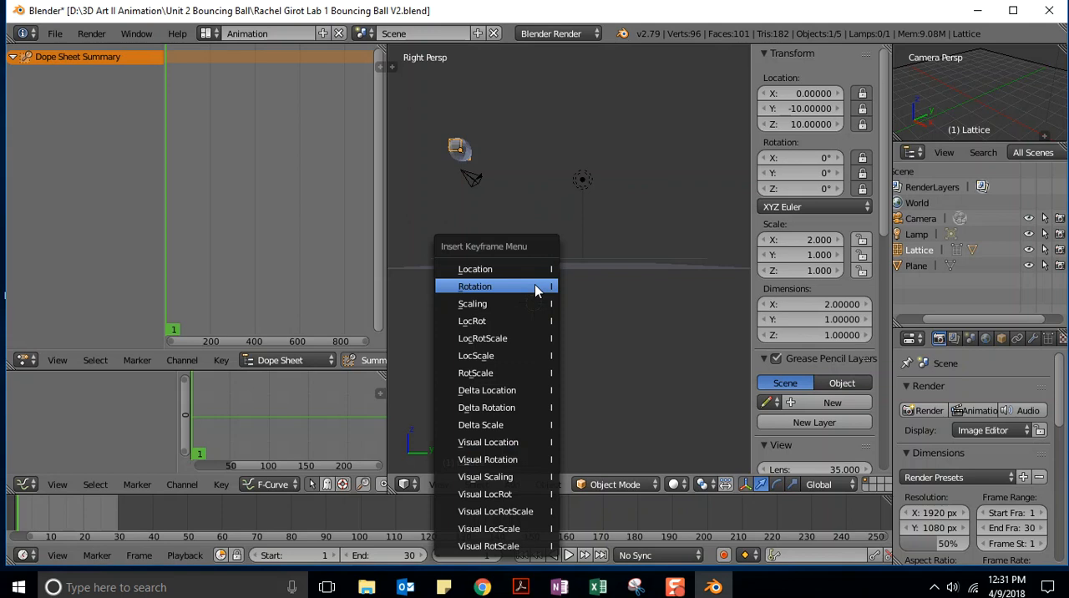
left_click(476, 268)
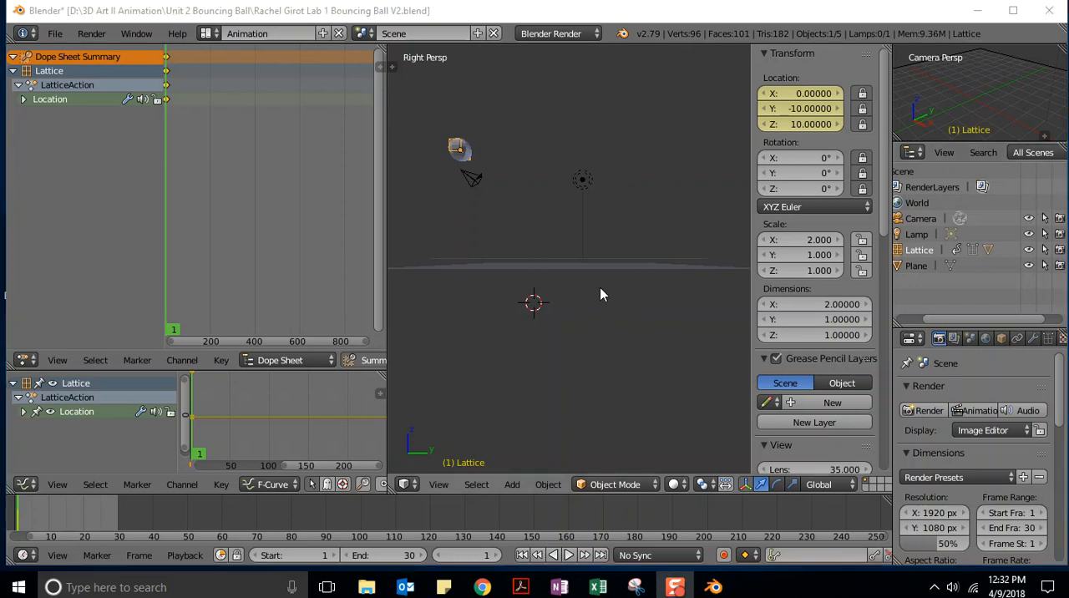
At frame 30, set the lattice's Y location to 10 and insert a Location keyframe.
scroll(600, 292, "down", 2)
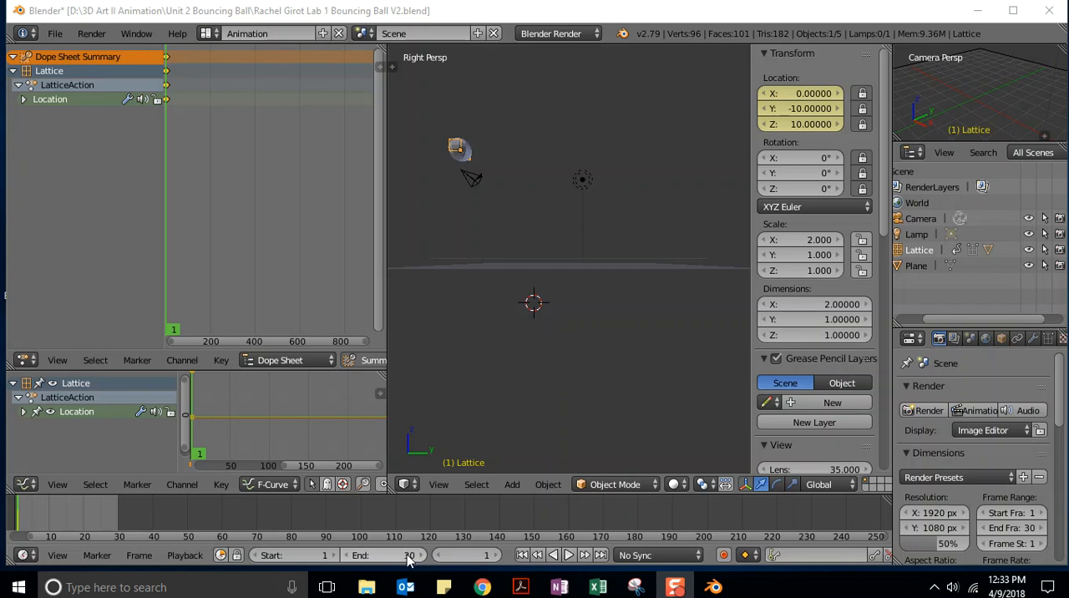
left_click(478, 556)
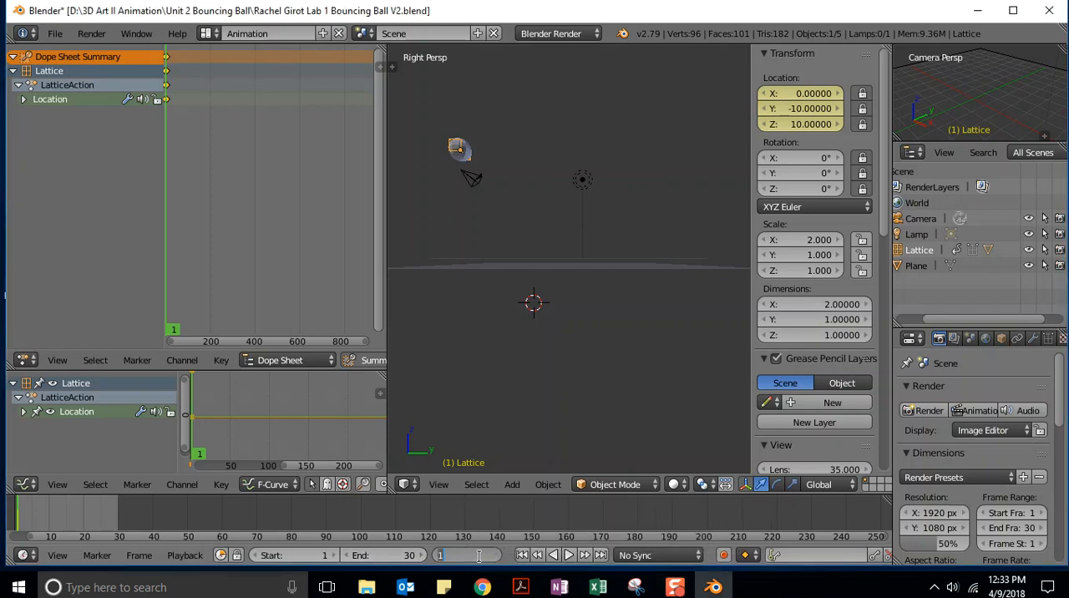
type("30")
key("Return")
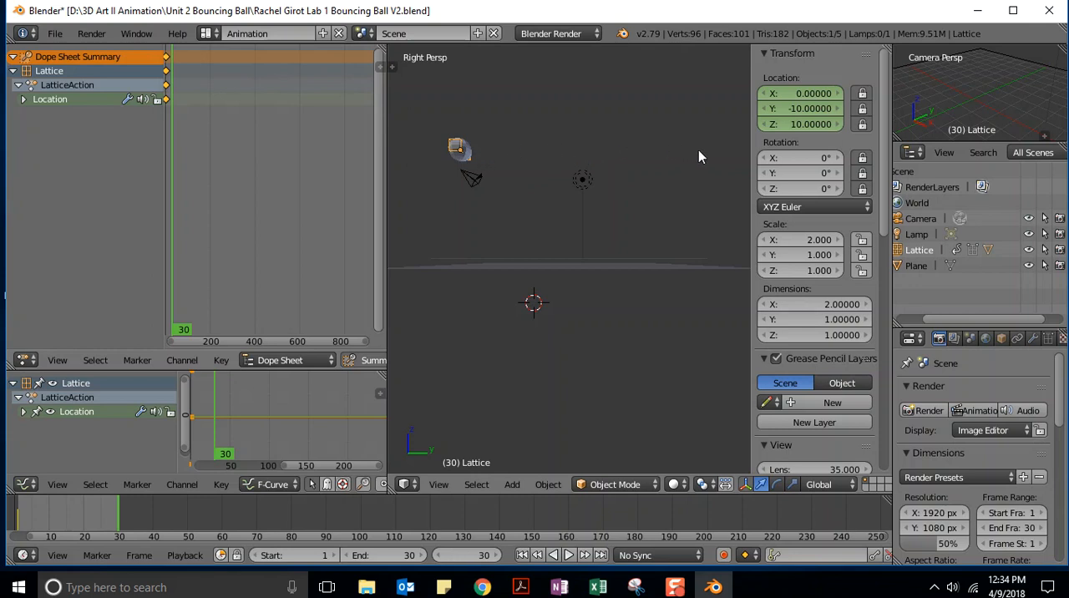
left_click(797, 115)
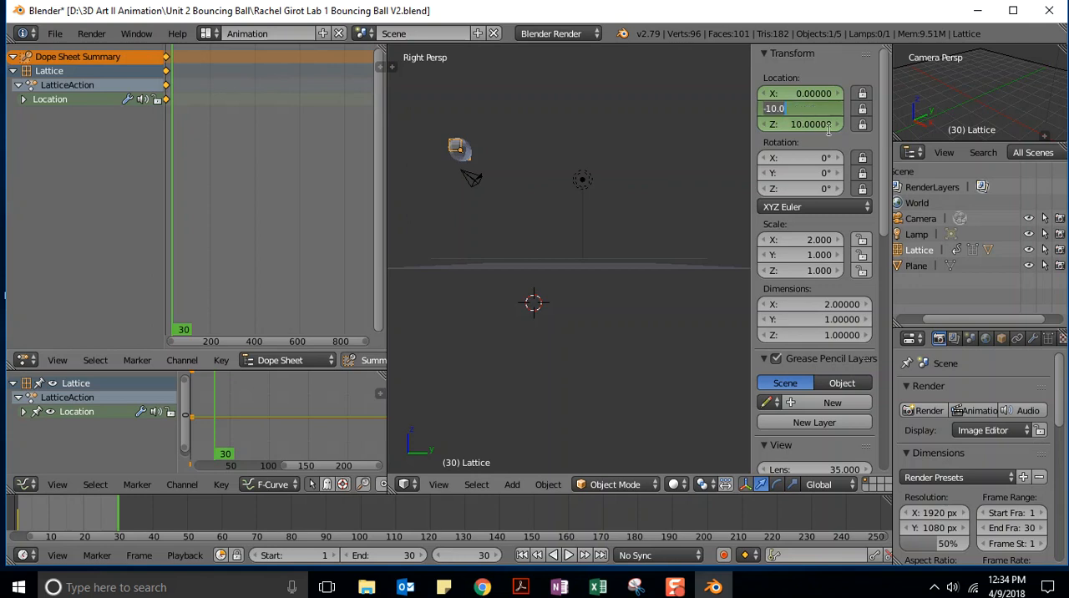
type("1")
key("Return")
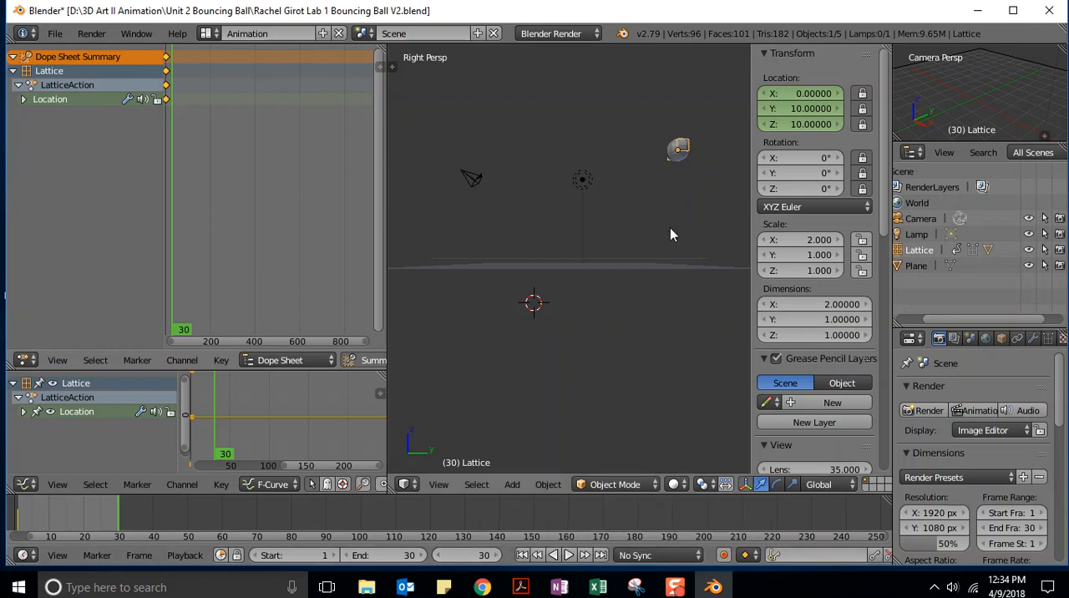
key("i")
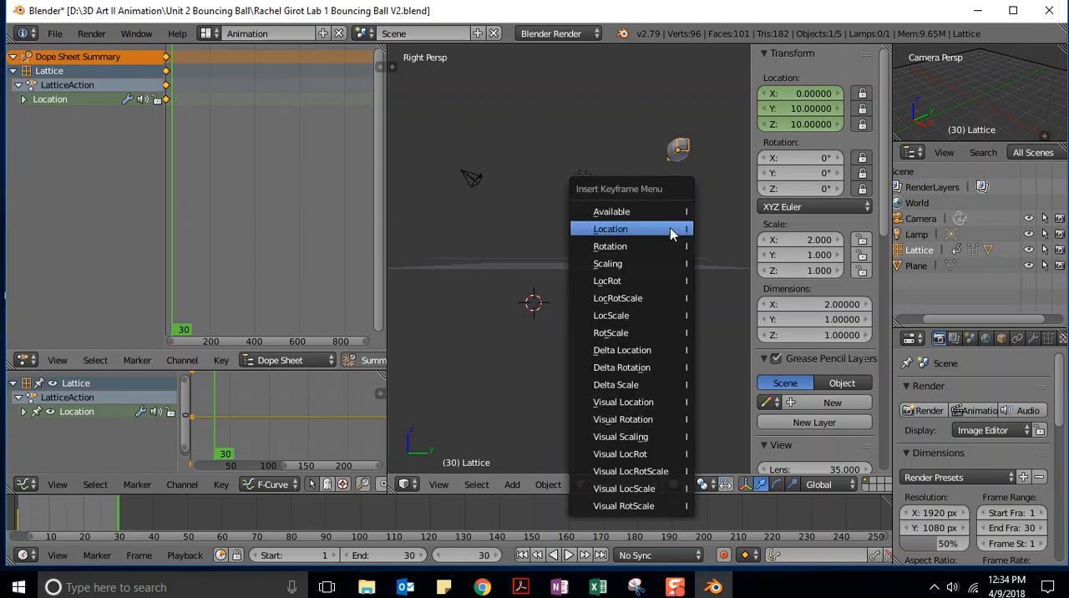
left_click(606, 230)
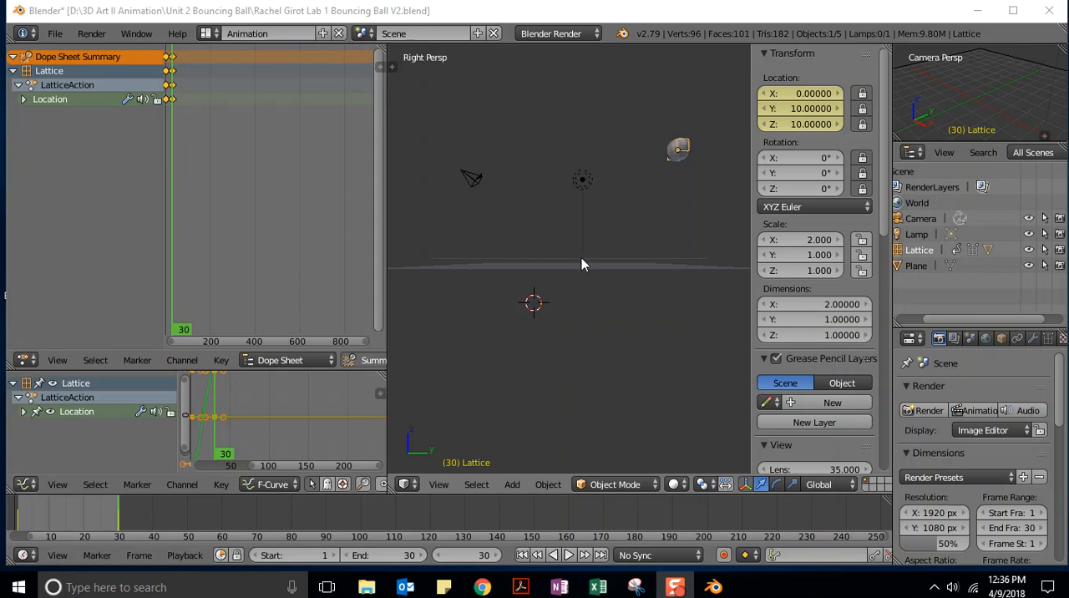
Set the current frame to 10 and the lattice's Y location to 0.
left_click(463, 555)
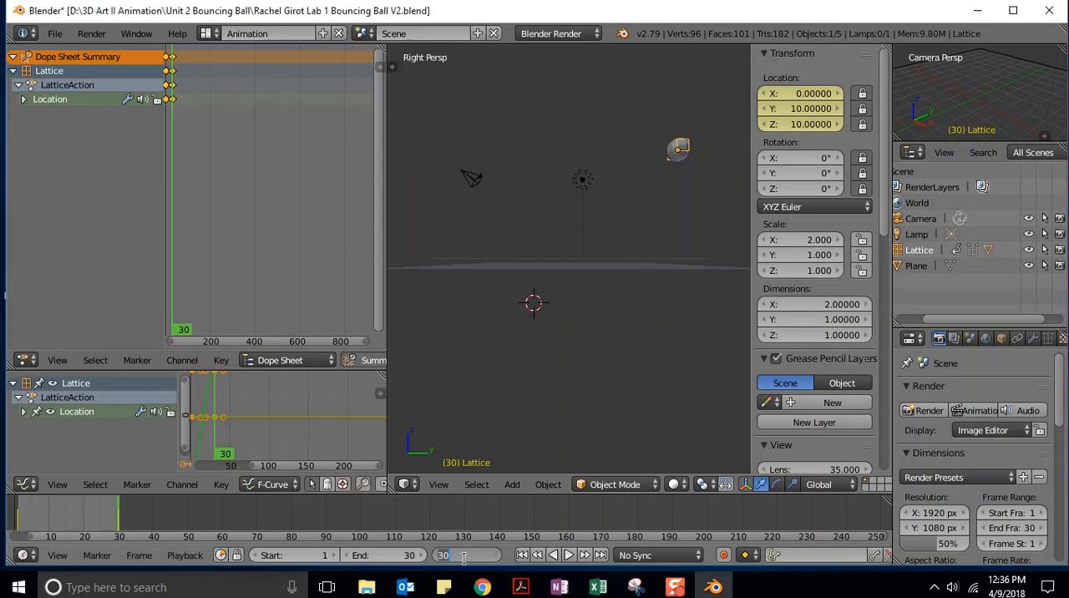
type("10")
key("Return")
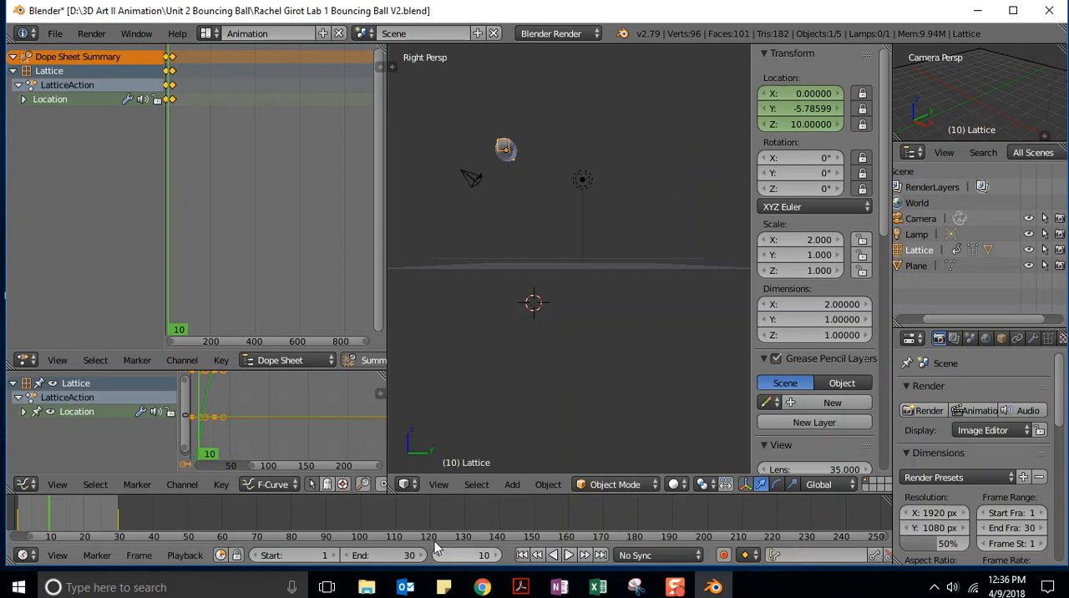
double_click(820, 109)
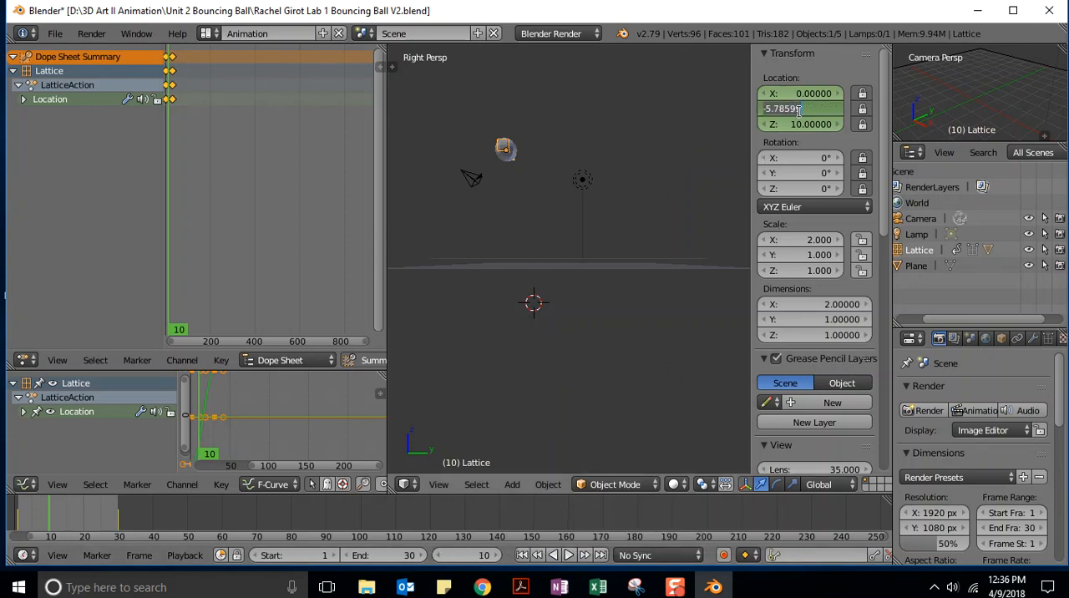
key("ctrl+a")
type("0")
key("Return")
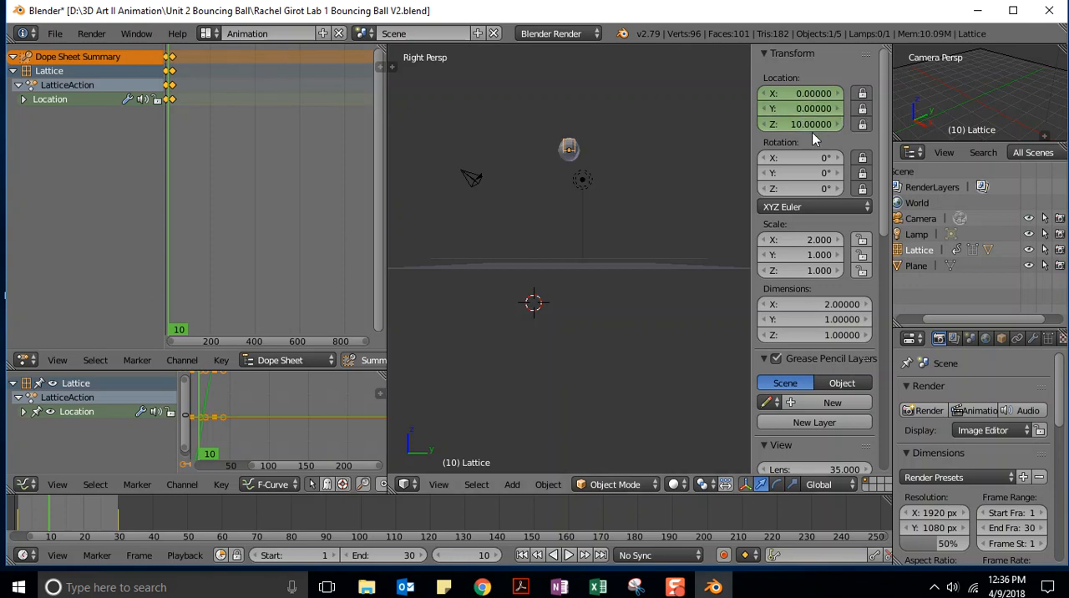
Set the lattice's Z location to 0 and insert a Location keyframe at frame 10.
double_click(796, 123)
key("ctrl+a")
type("0")
key("Return")
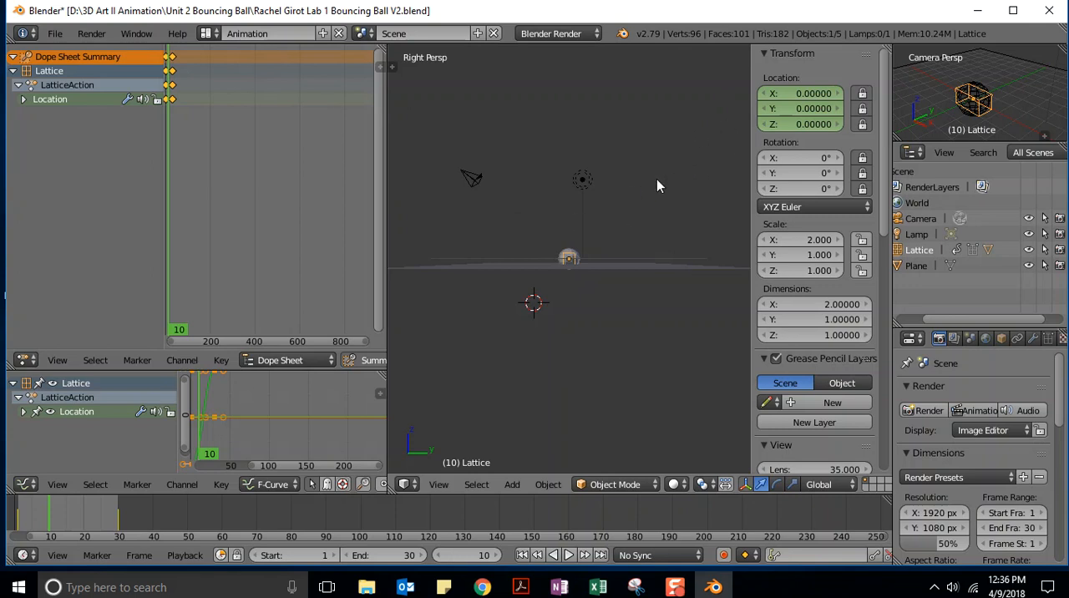
key("i")
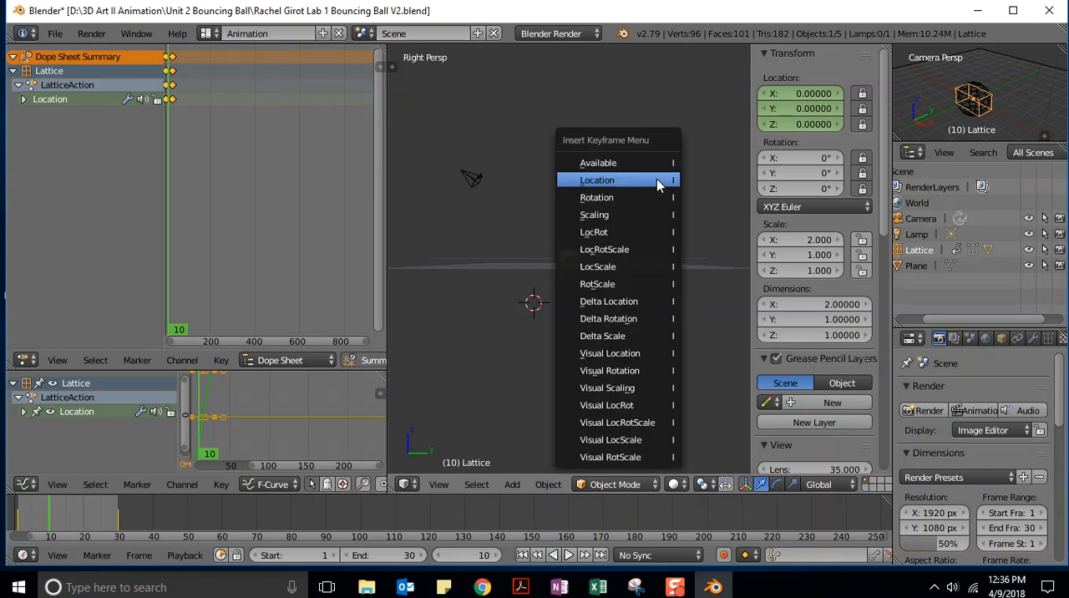
left_click(596, 180)
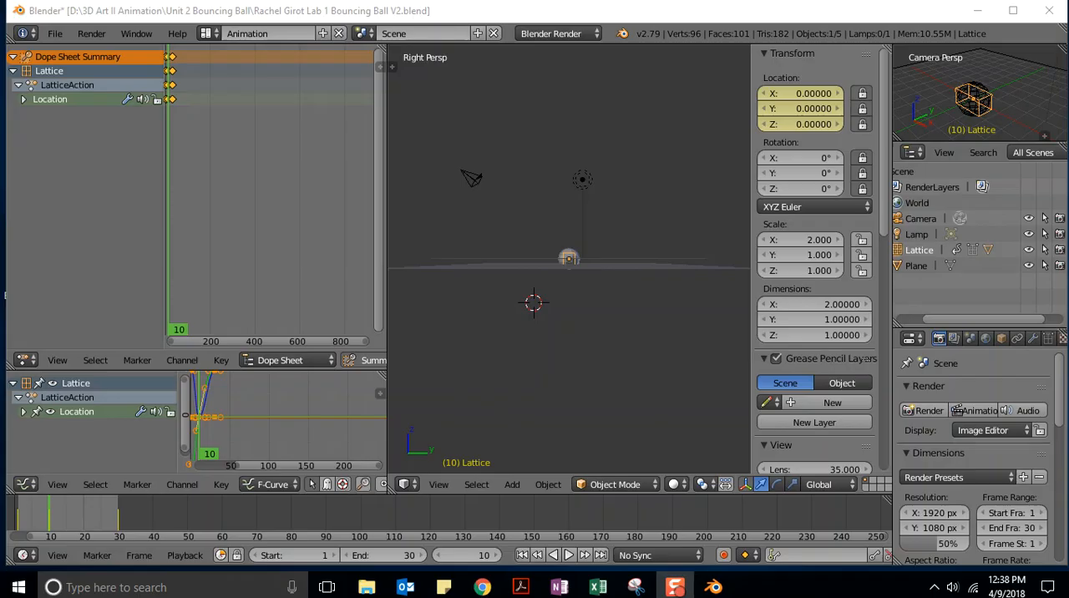
Play the bounce animation, watch it from an orbited angle and from the right side view, and stop playback.
left_click(570, 556)
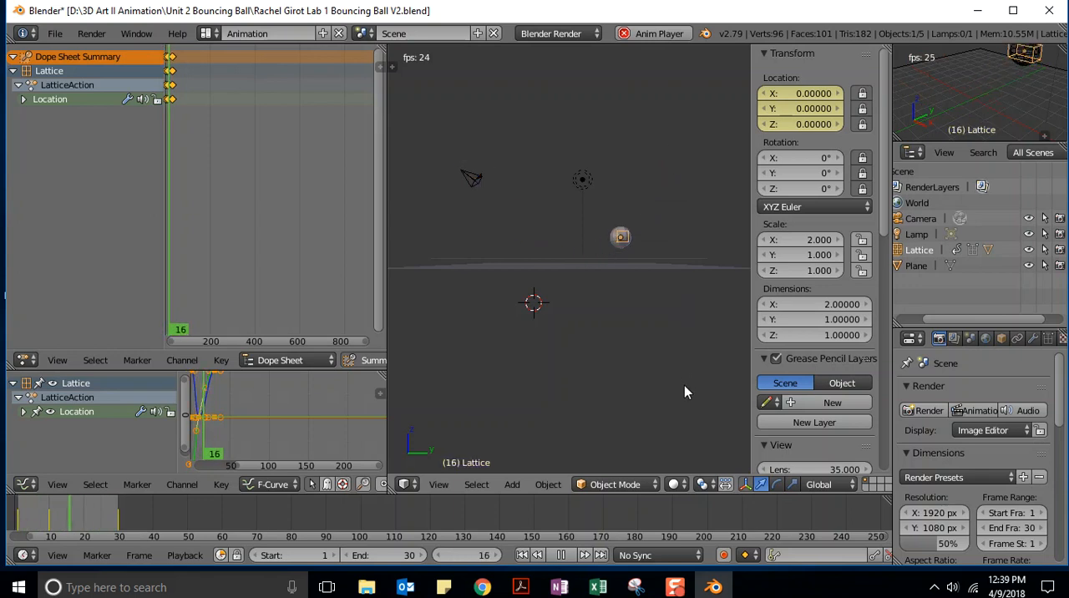
middle_click_drag(693, 371, 541, 437)
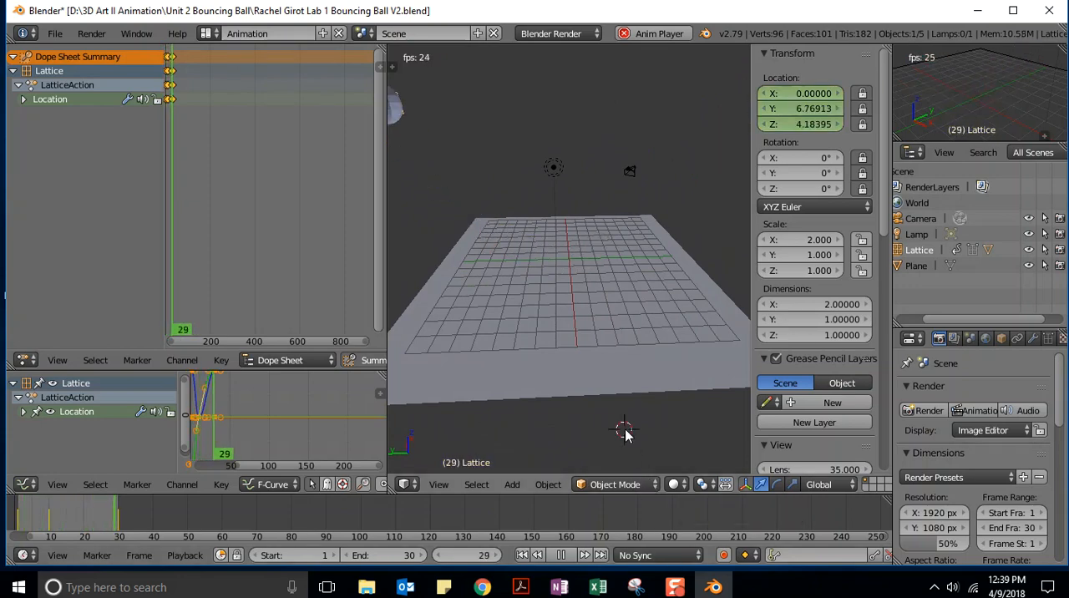
key("KP_3")
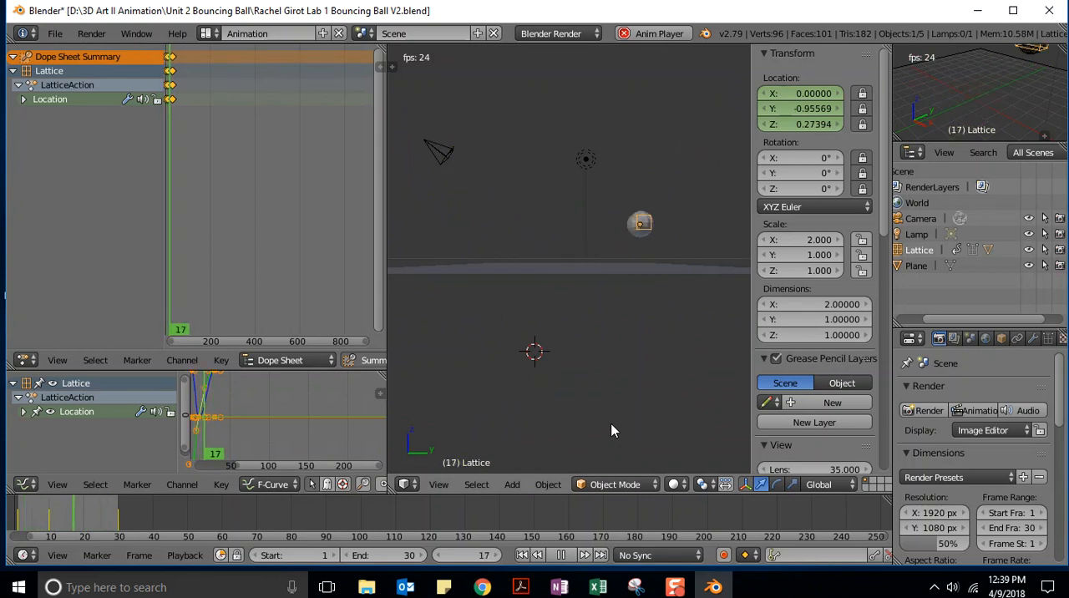
left_click(562, 558)
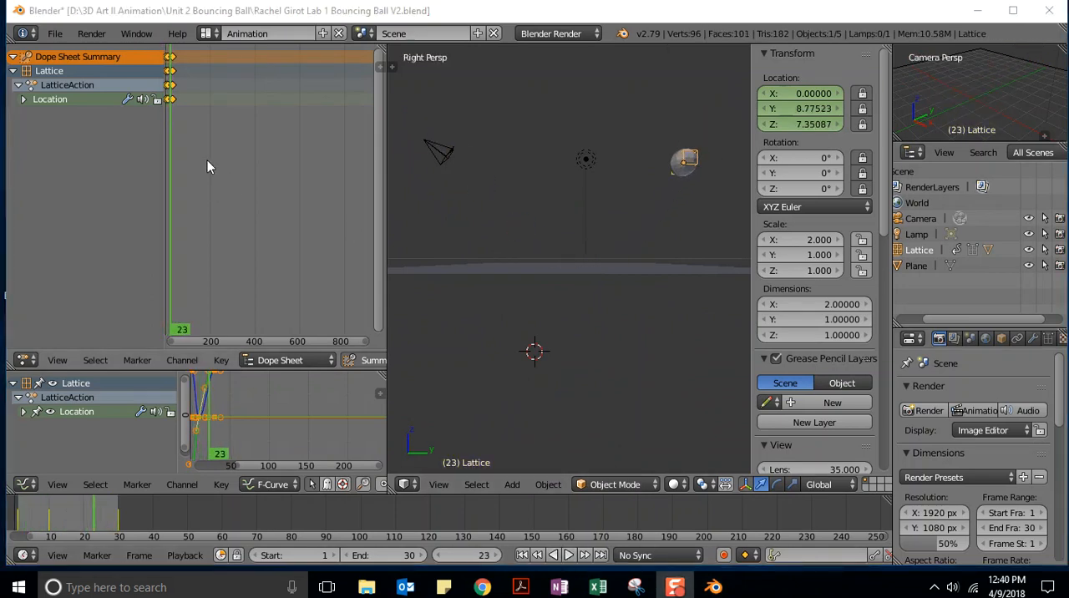
Save the project as a new version in the same folder, changing V2 in the file name to V3.
left_click(53, 35)
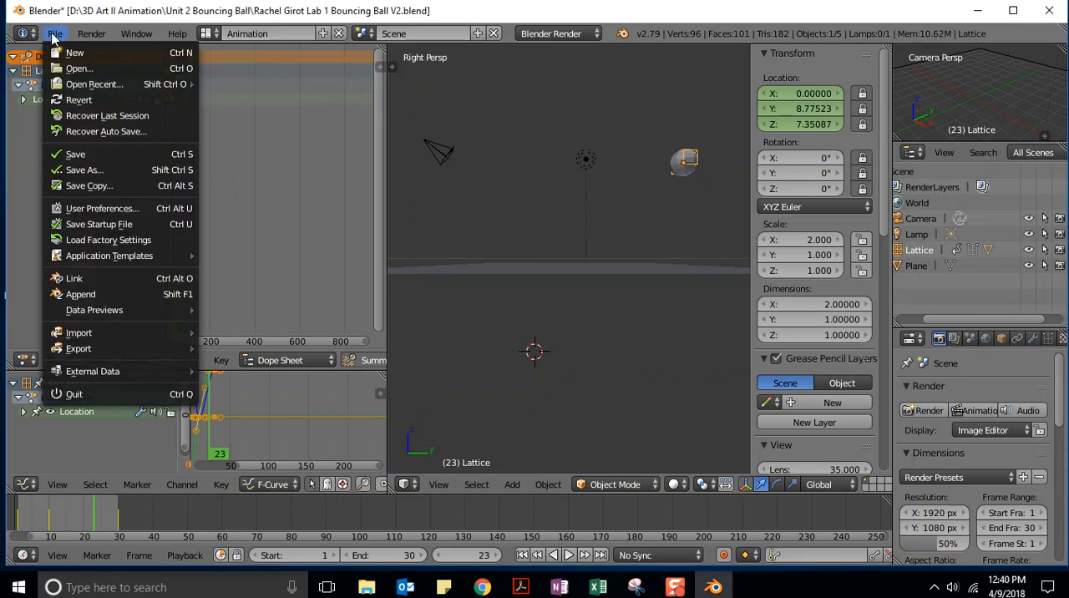
left_click(83, 171)
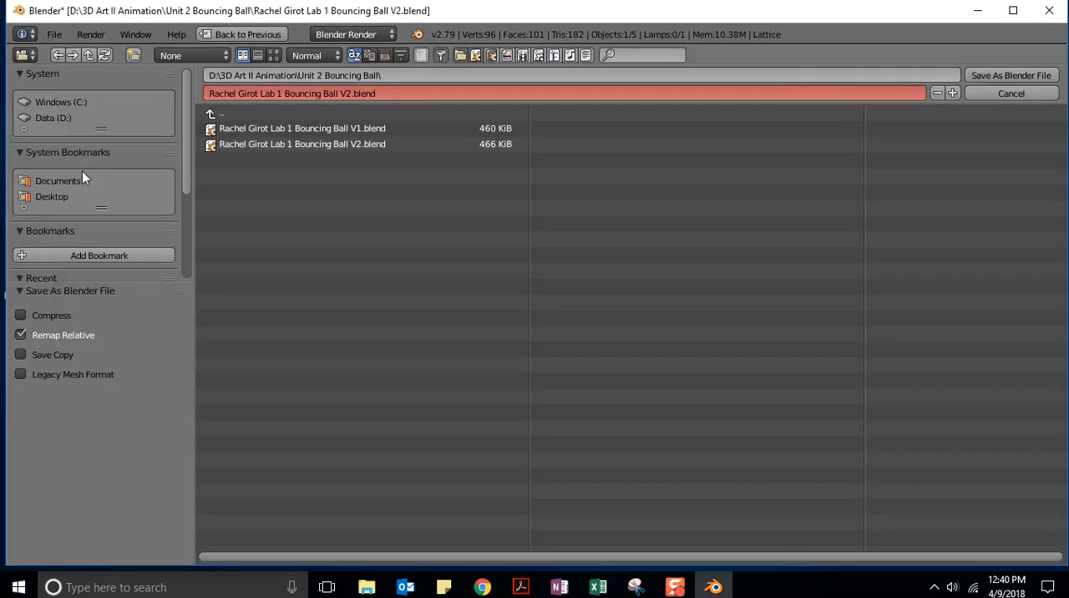
left_click(351, 93)
left_click(332, 162)
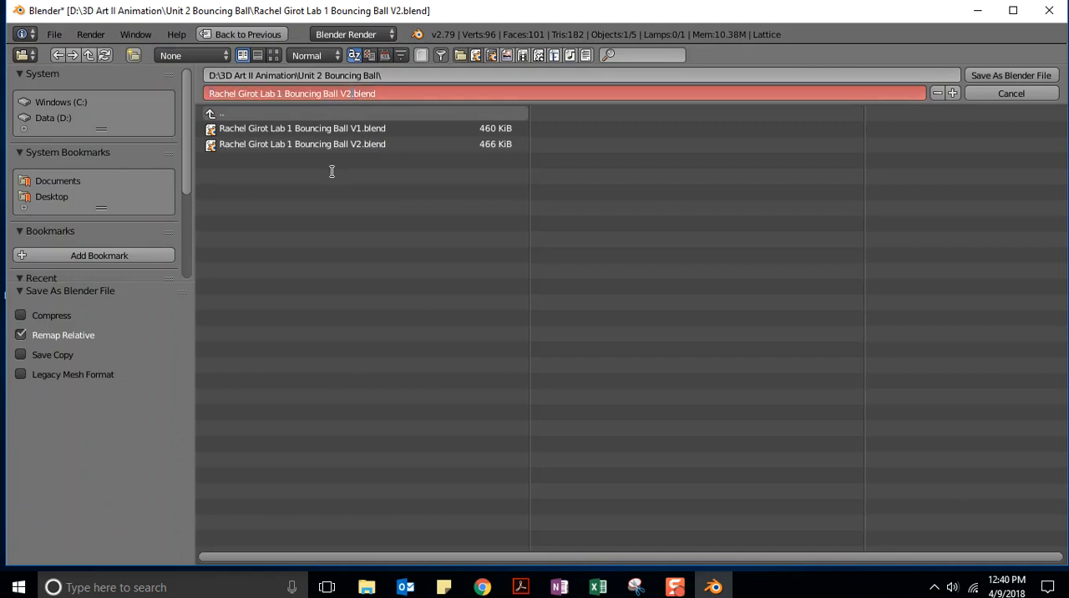
key("BackSpace")
type("3")
key("Return")
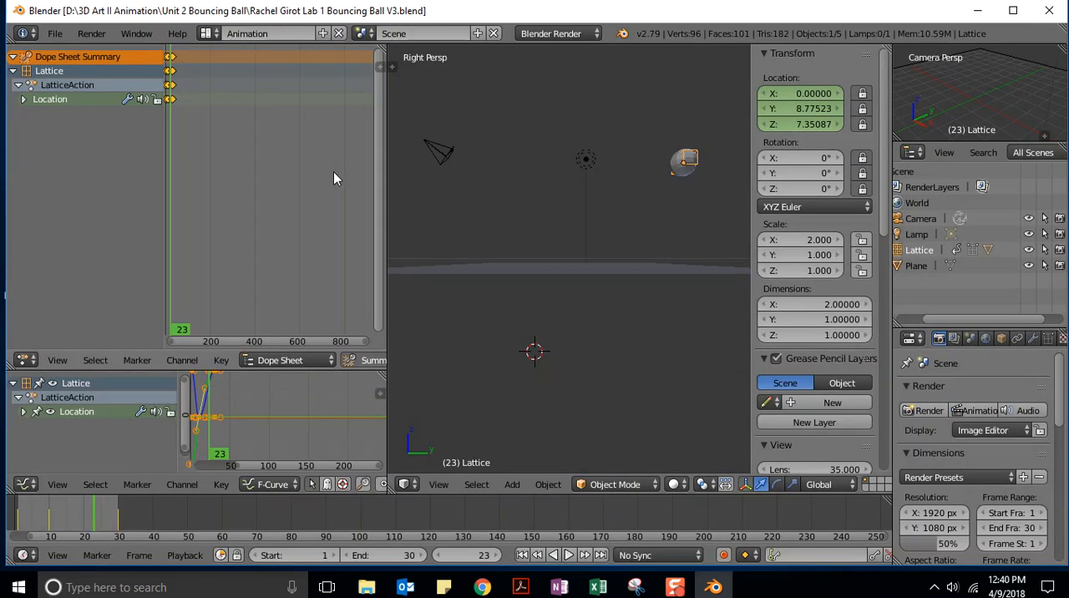
Save the project once more through Save As, overwriting the V3 file under the same name.
left_click(54, 34)
left_click(77, 173)
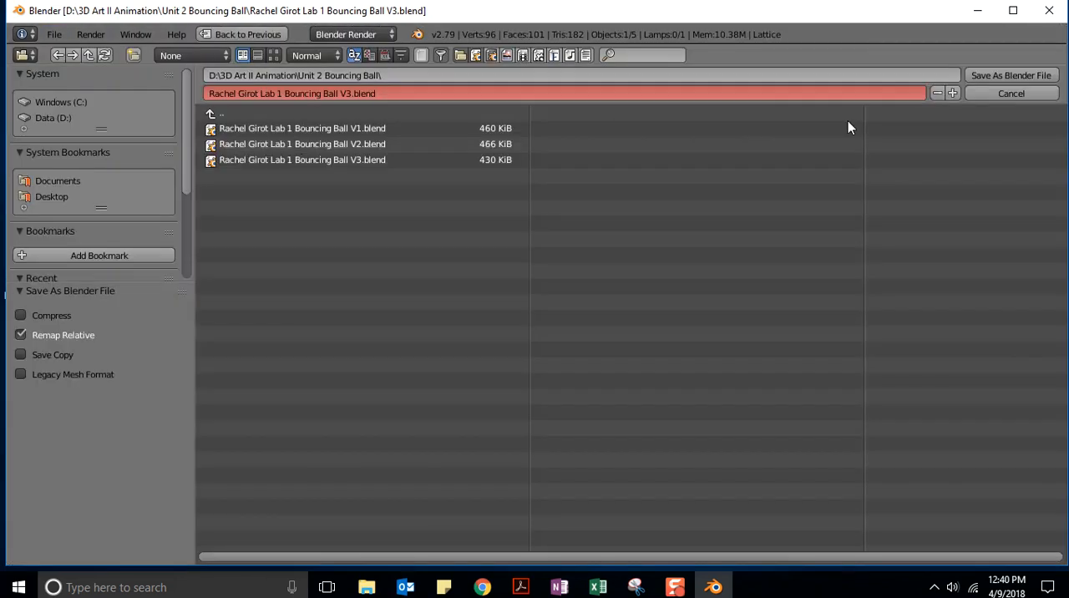
left_click(1004, 75)
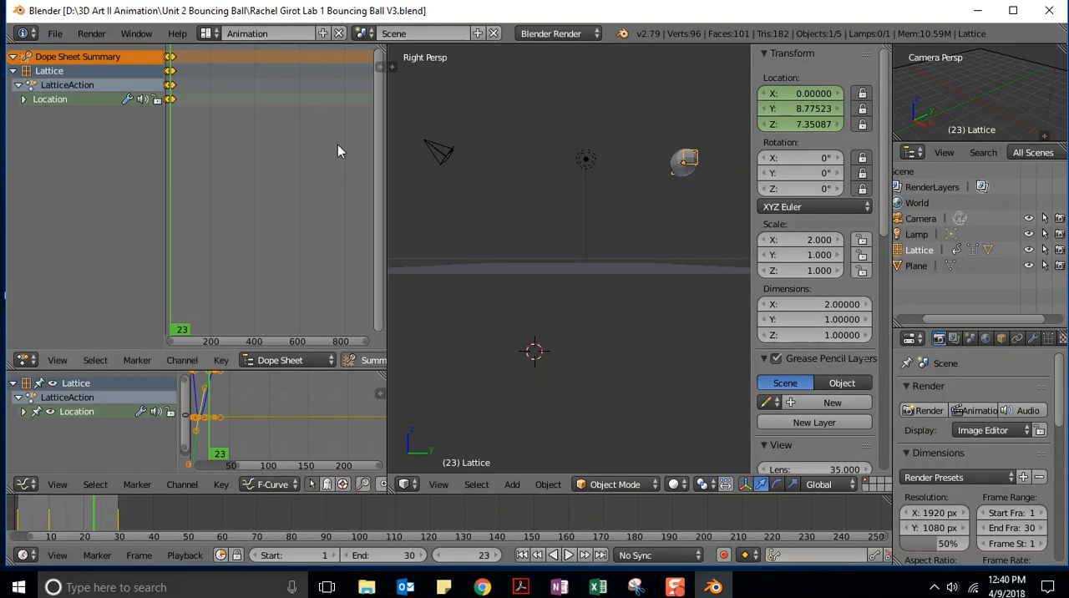